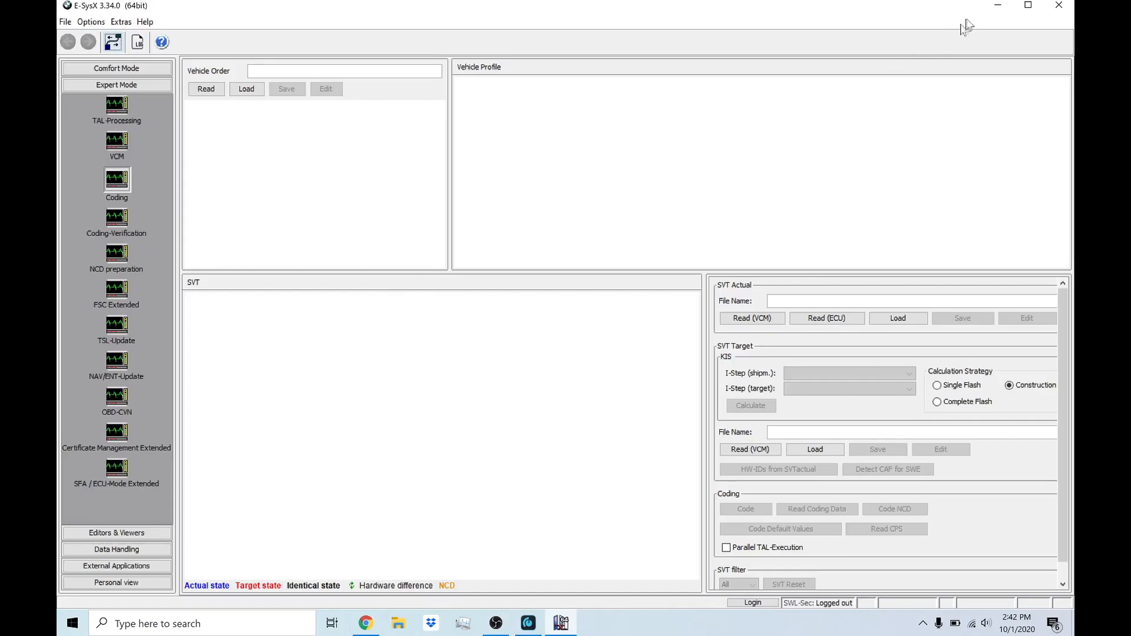
{"action": "left_click", "coordinate": [997, 7]}
{"action": "left_click", "coordinate": [484, 285]}
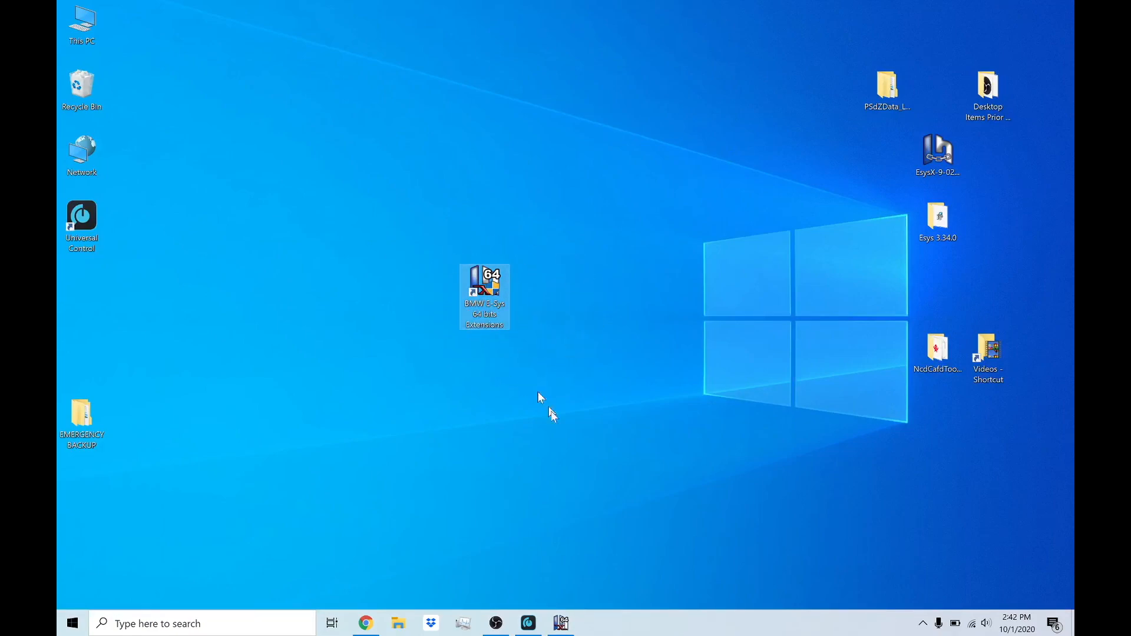
{"action": "left_click", "coordinate": [563, 622]}
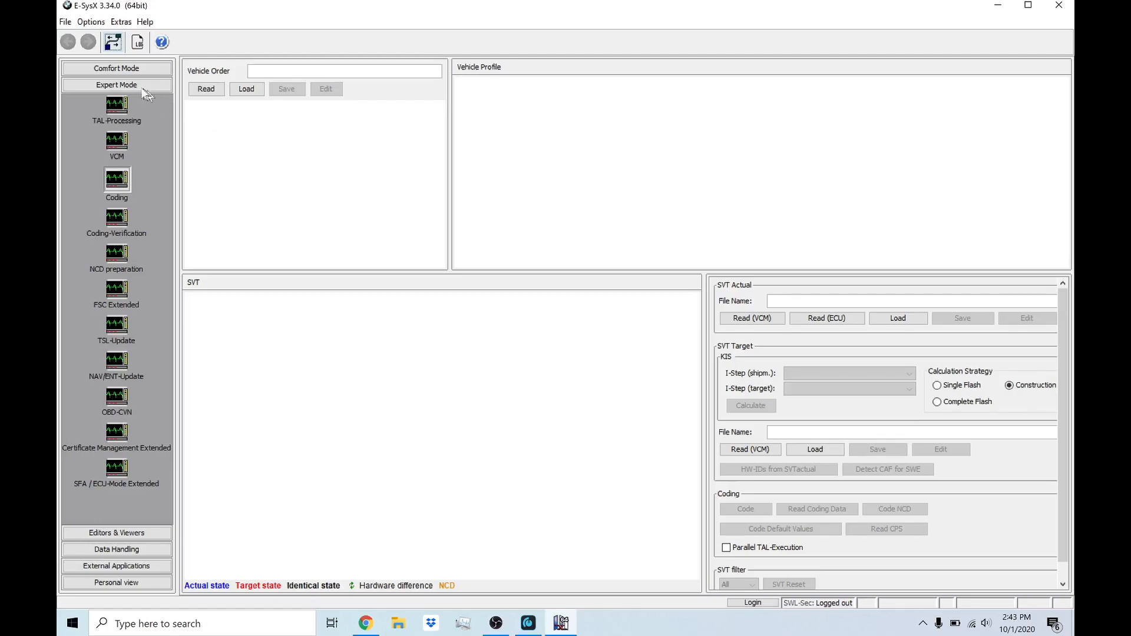
Step: Open the Coding module in Expert Mode and bring up the settings for a new vehicle connection
{"action": "left_click", "coordinate": [121, 179]}
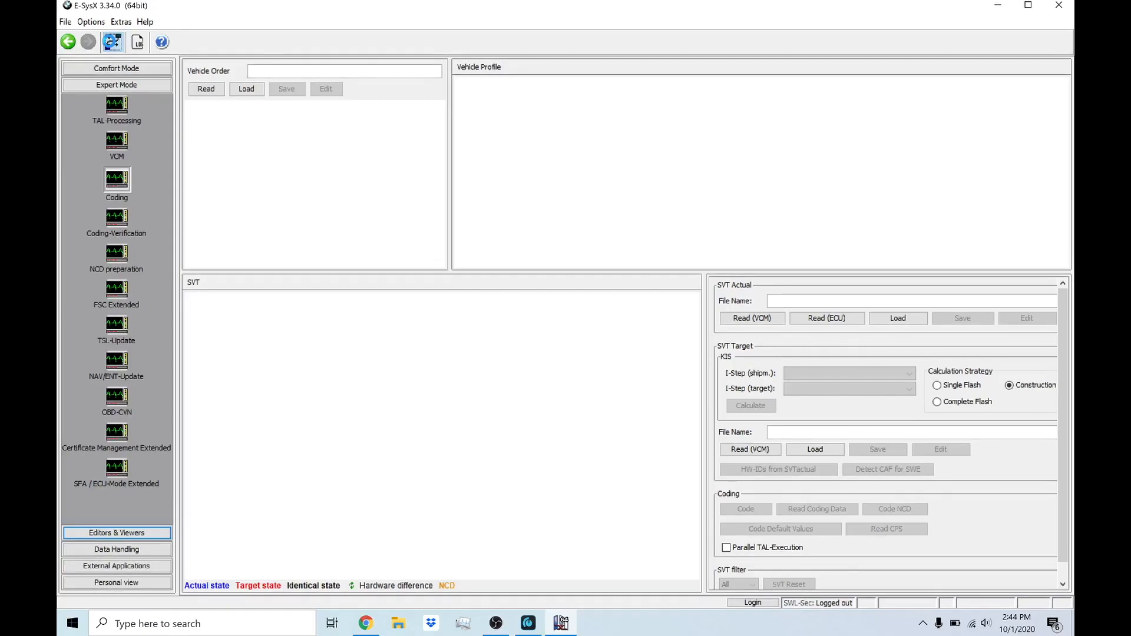
{"action": "left_click", "coordinate": [111, 43]}
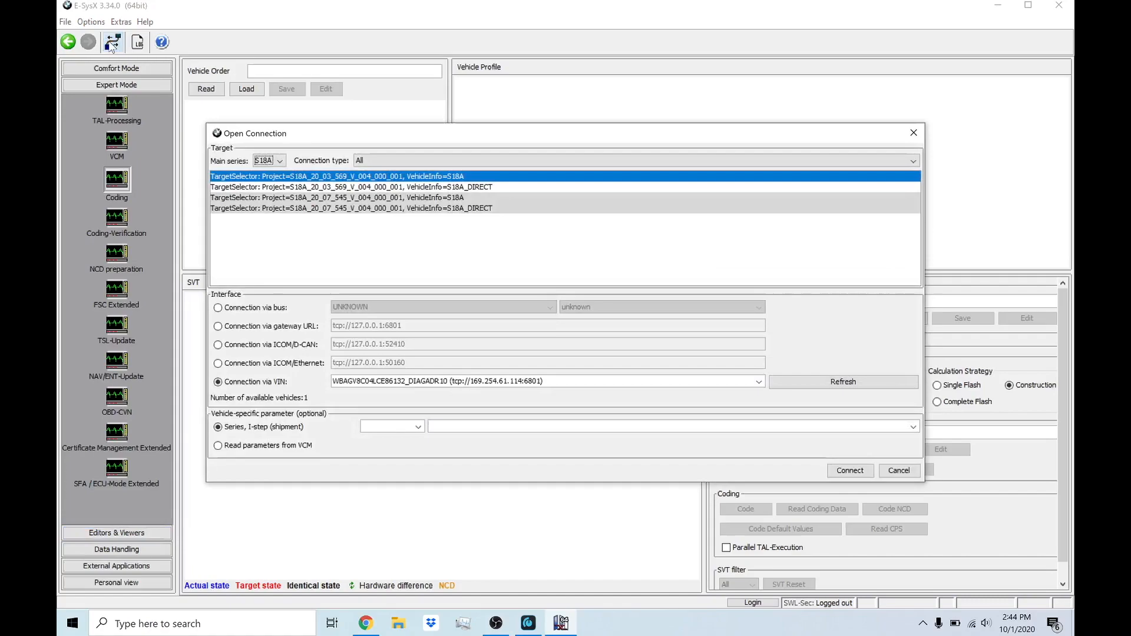
Step: Show the connection targets of all main series, and set the main series back to S18A
{"action": "left_click", "coordinate": [280, 161]}
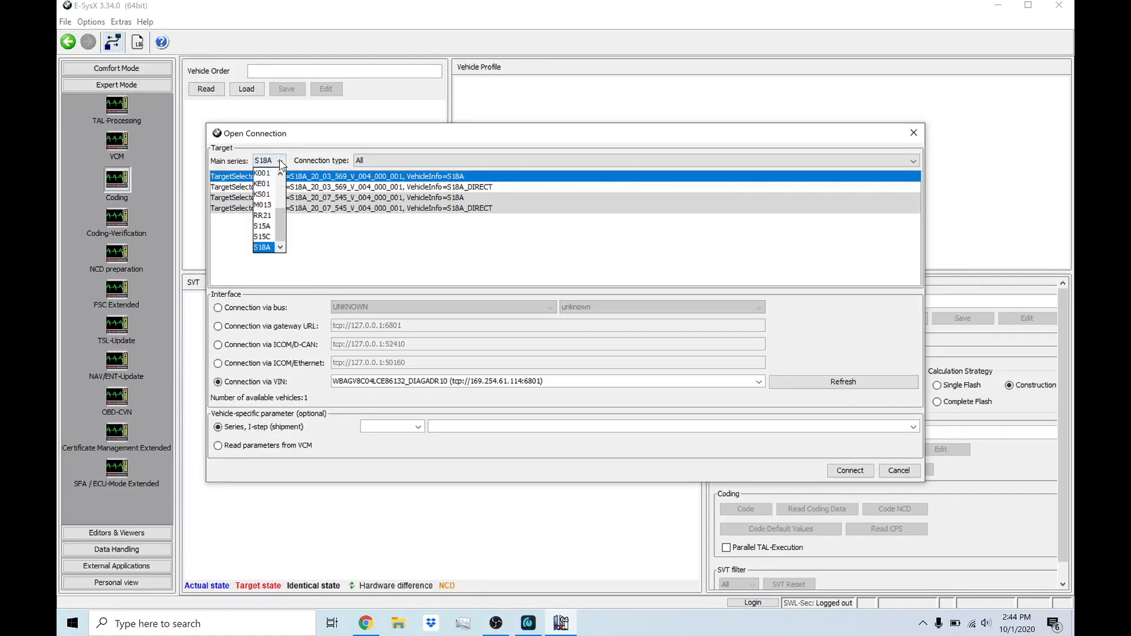
{"action": "scroll", "coordinate": [268, 200], "scroll_direction": "up", "scroll_amount": 5}
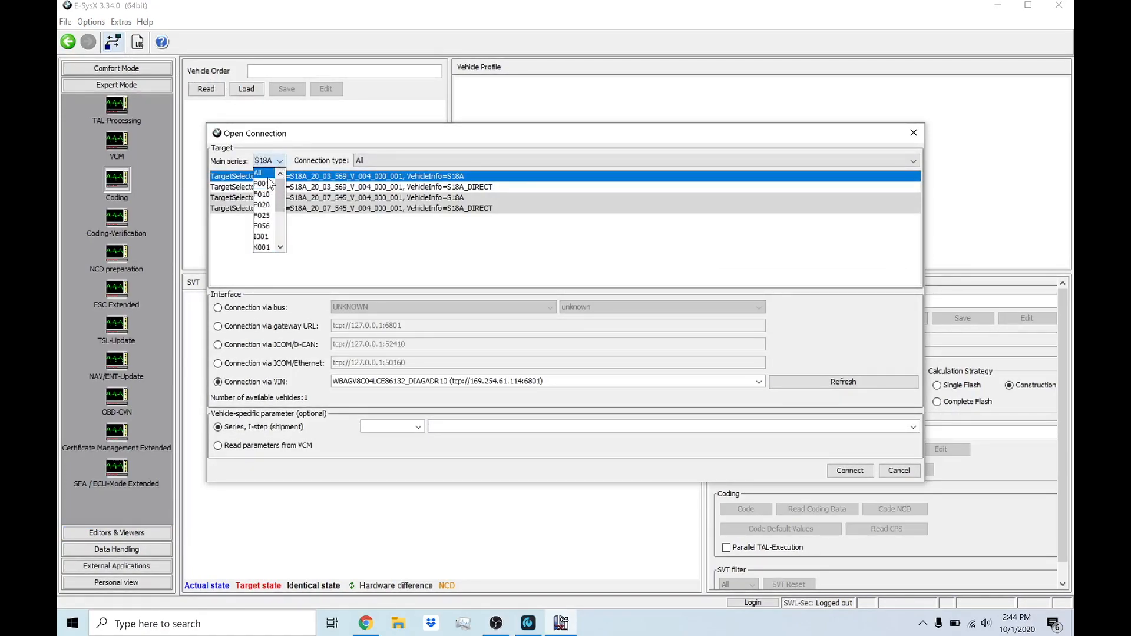
{"action": "left_click", "coordinate": [267, 175]}
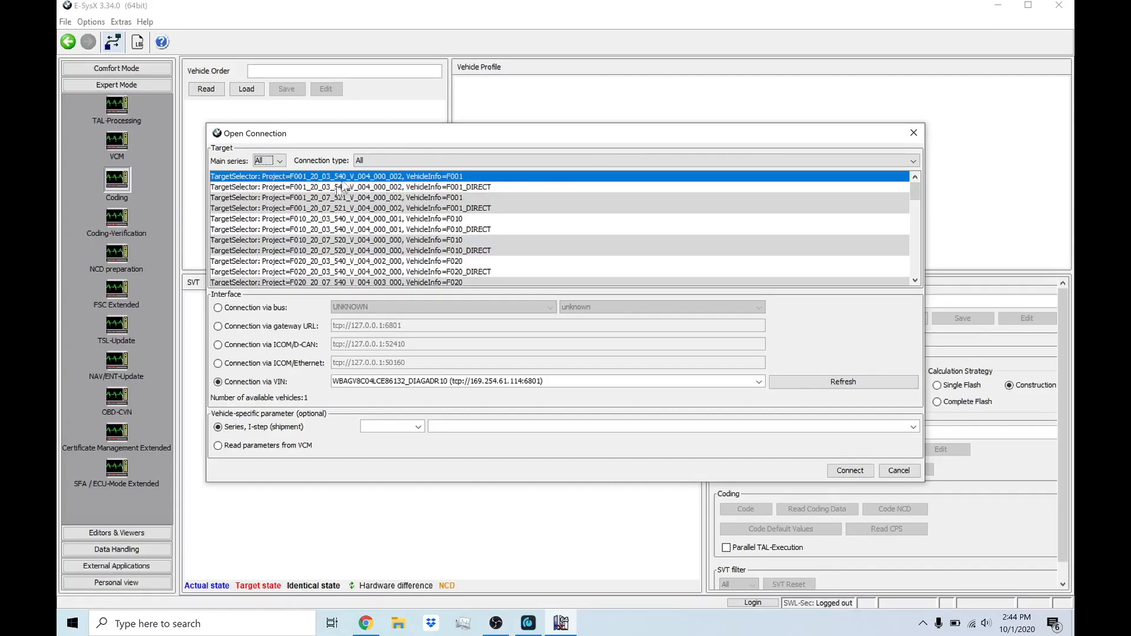
{"action": "left_click", "coordinate": [282, 162]}
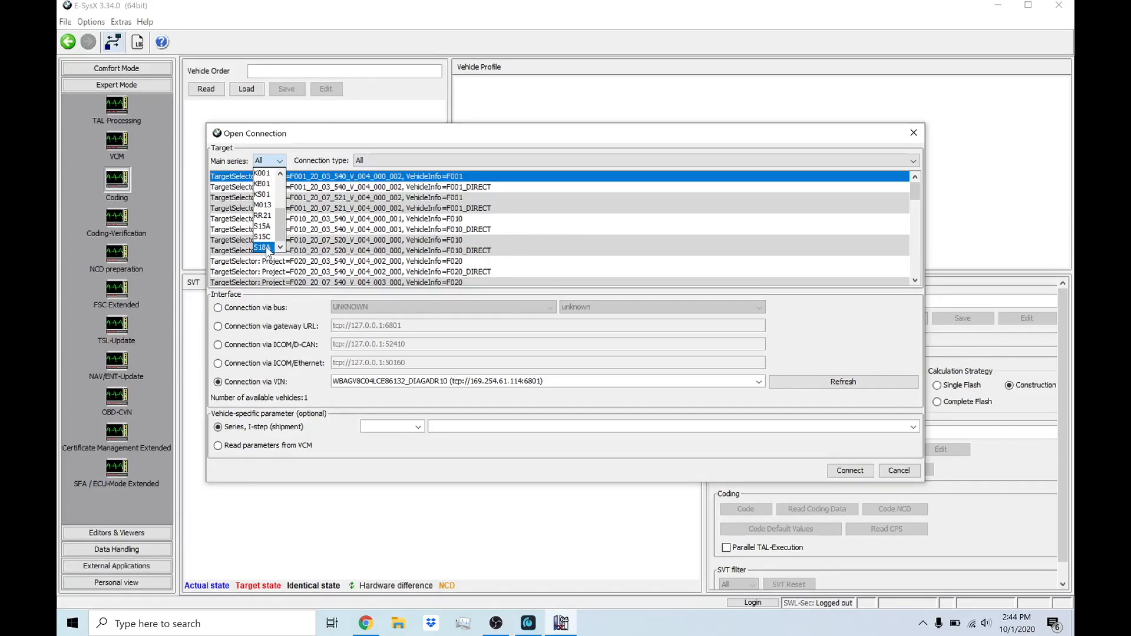
{"action": "left_click", "coordinate": [267, 248]}
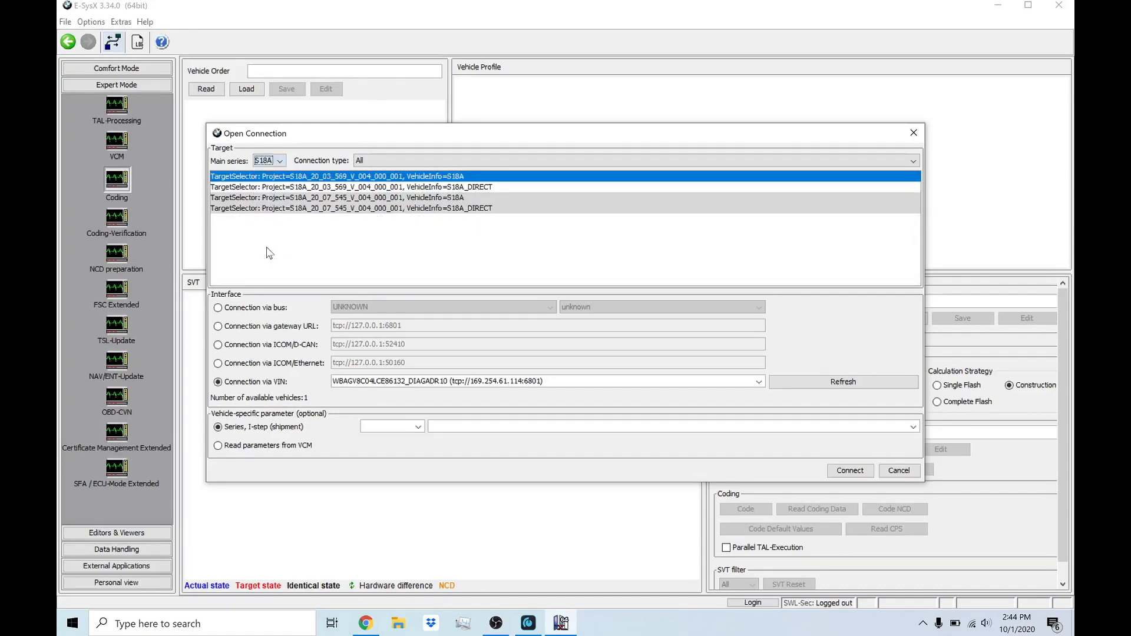
Step: Compare the S18A targets and select project S18A_20_07_545_V_004_000_001 with VehicleInfo S18A, the variant without DIRECT
{"action": "left_click", "coordinate": [348, 201]}
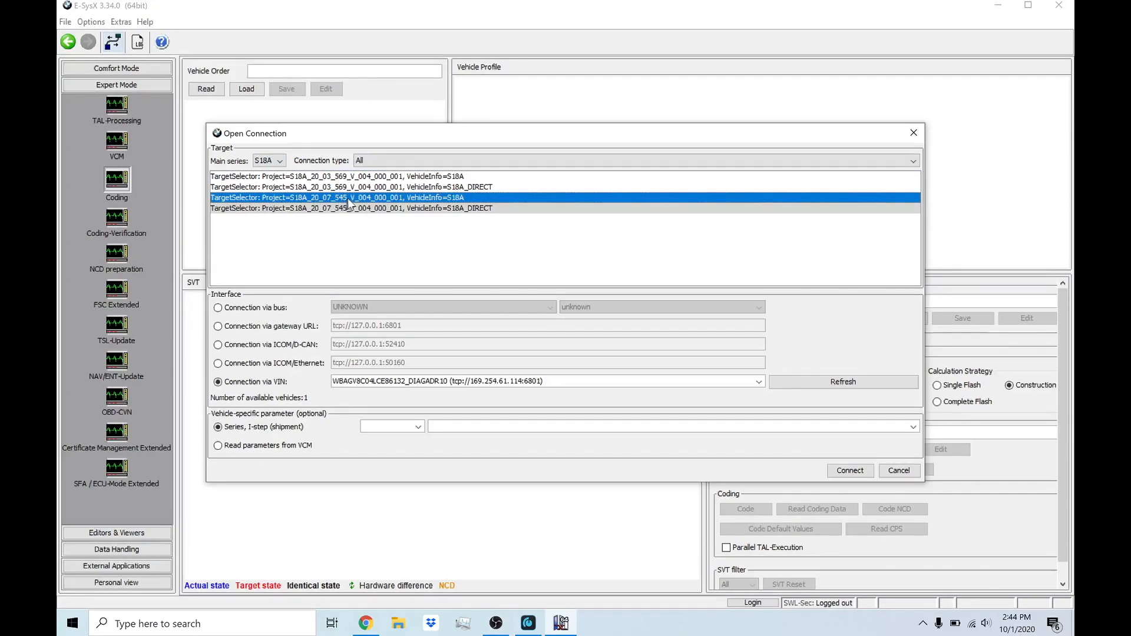
{"action": "left_click", "coordinate": [455, 208]}
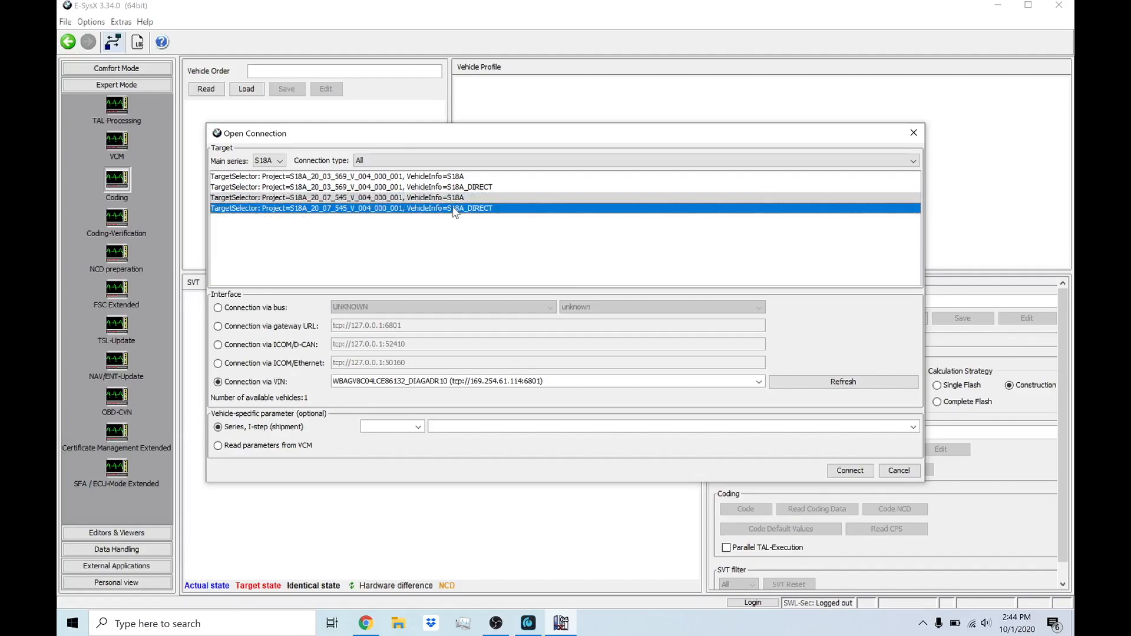
{"action": "left_click", "coordinate": [484, 187]}
{"action": "left_click", "coordinate": [495, 209]}
{"action": "left_click", "coordinate": [457, 197]}
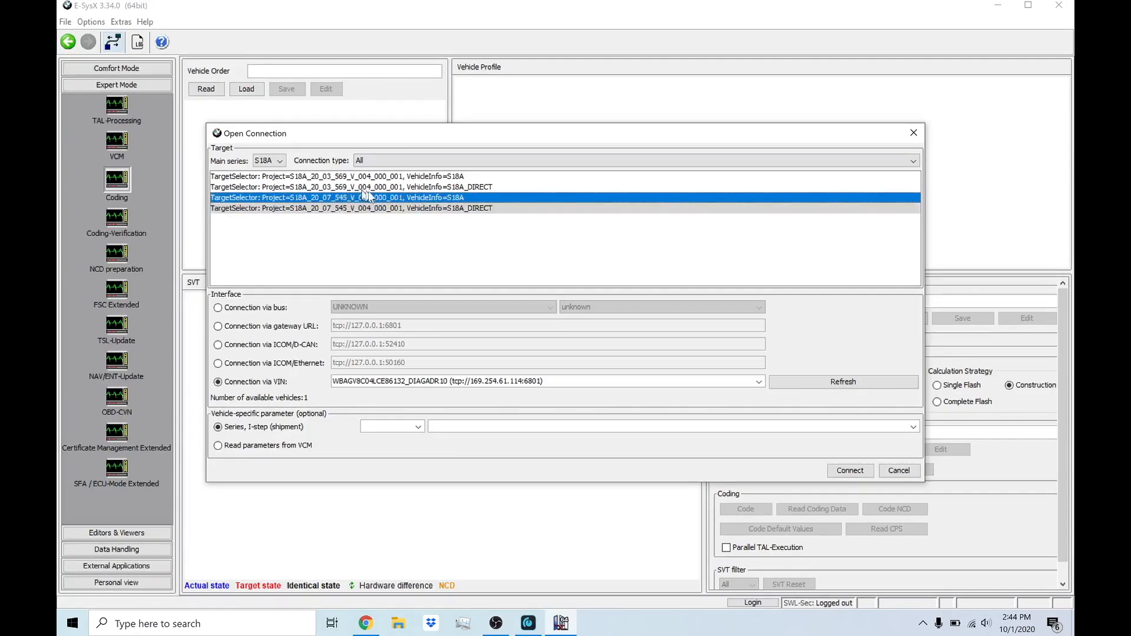
{"action": "left_click", "coordinate": [440, 176]}
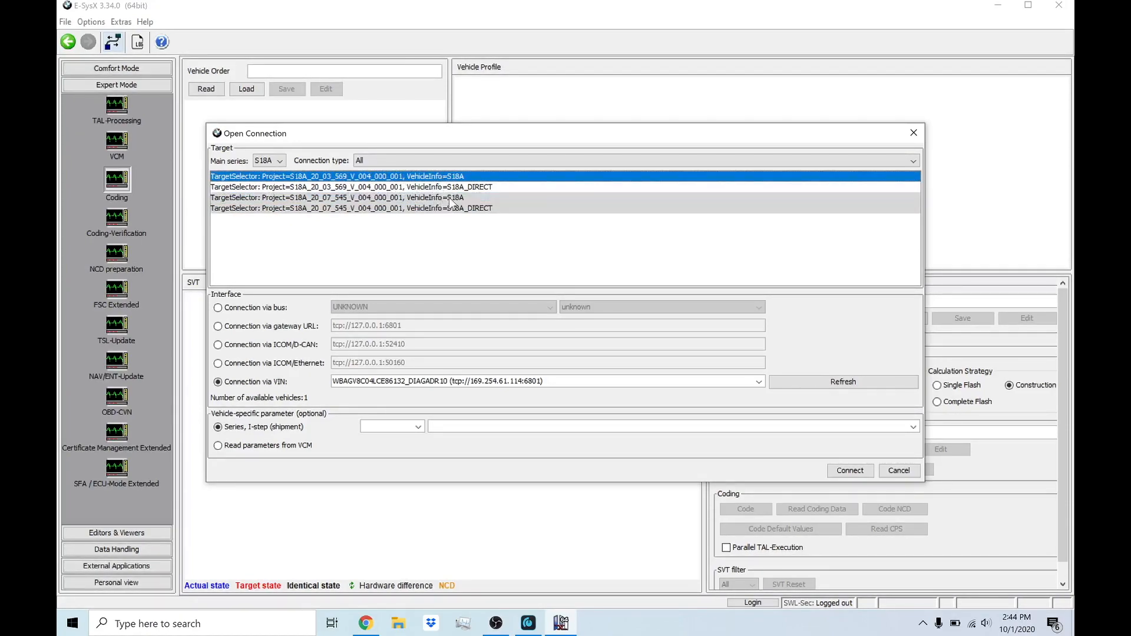
{"action": "left_click", "coordinate": [450, 197]}
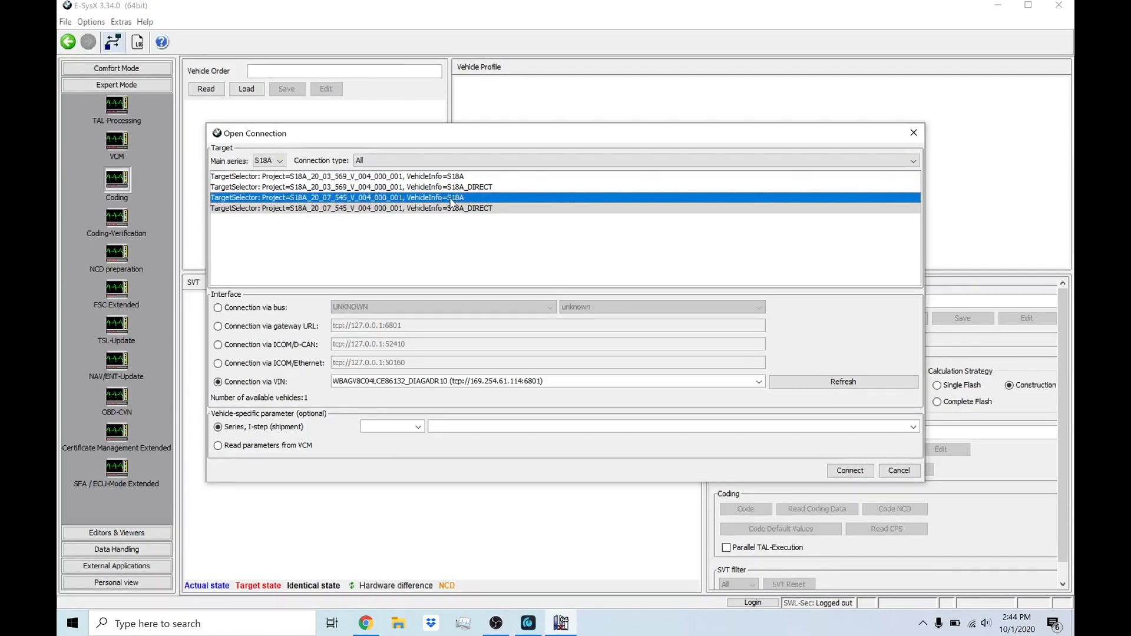
{"action": "left_click", "coordinate": [335, 178]}
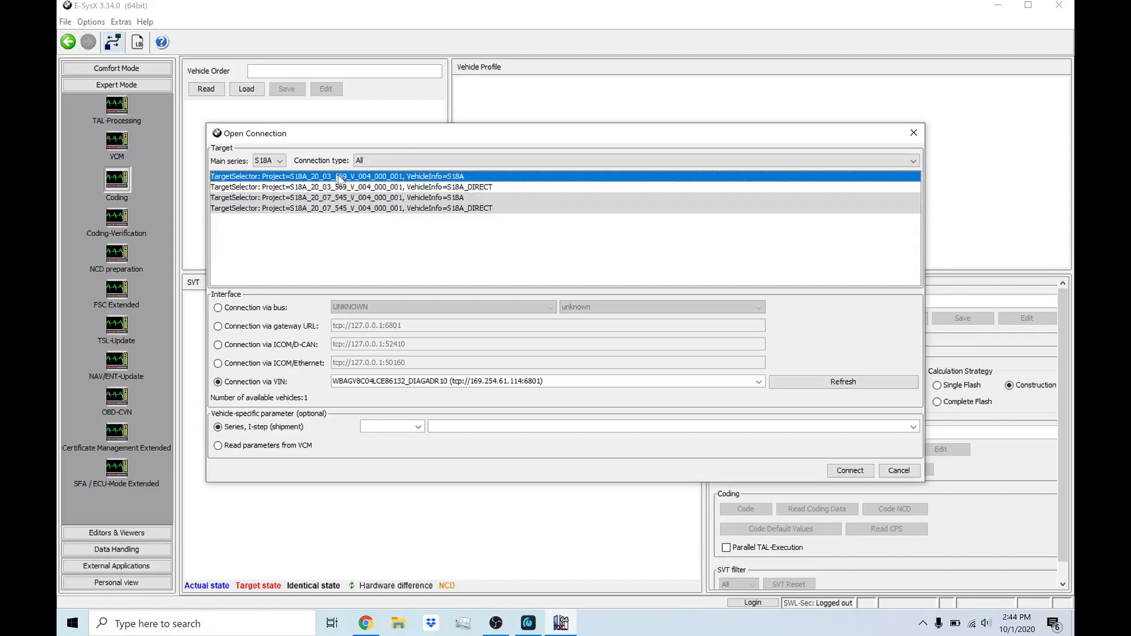
{"action": "left_click", "coordinate": [339, 199]}
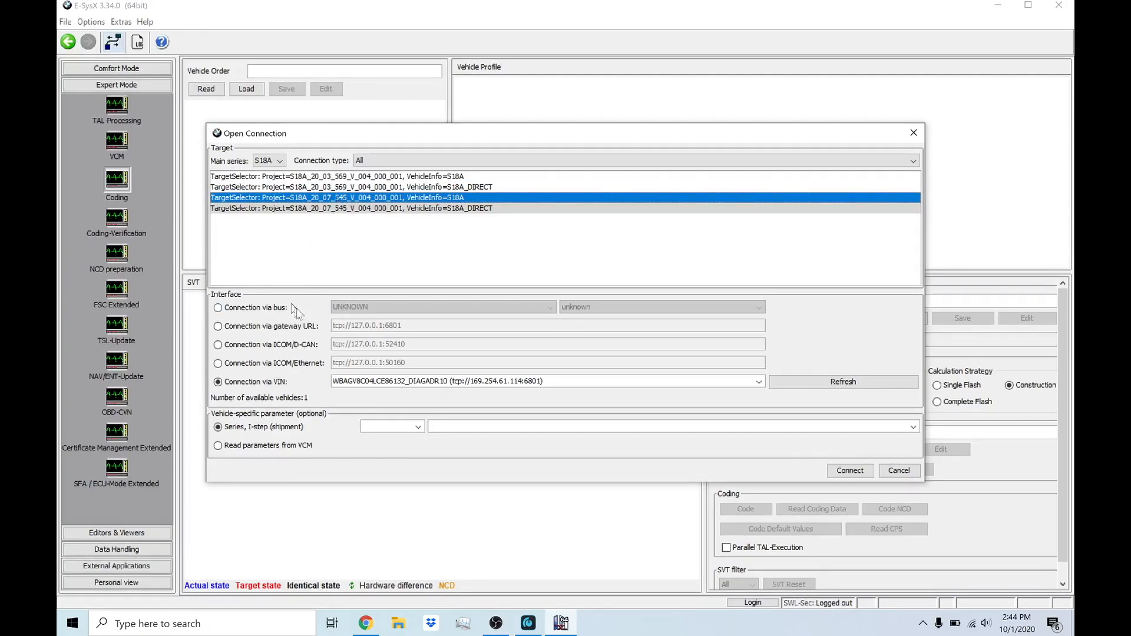
Step: Refresh the available vehicles, connect to the detected car via its VIN, and close the connection message
{"action": "left_click", "coordinate": [806, 384]}
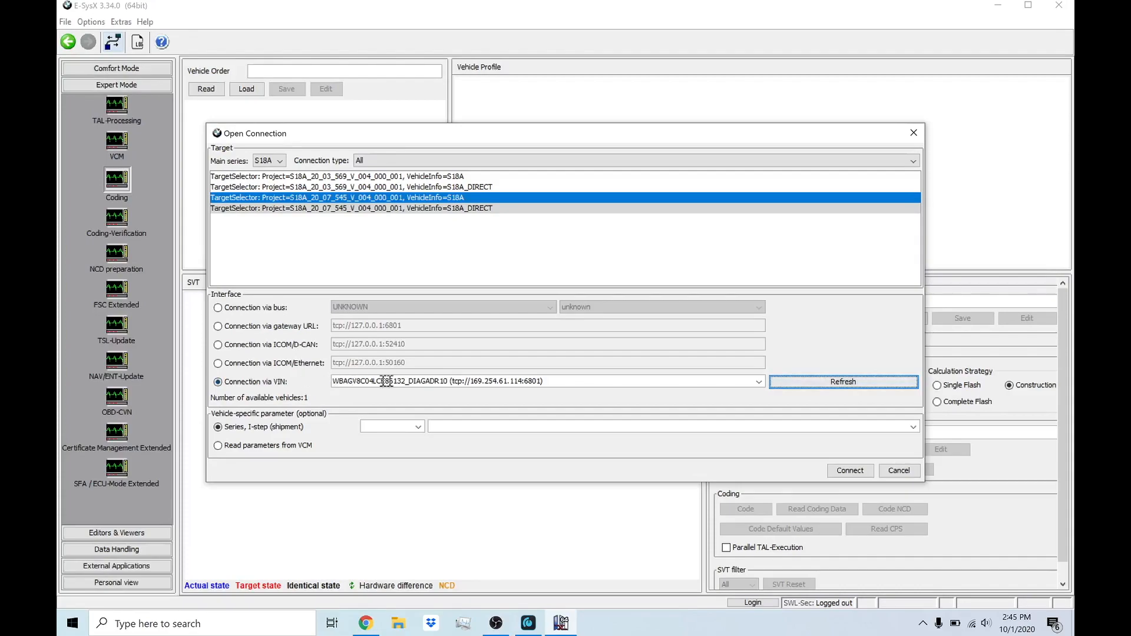
{"action": "left_click_drag", "start_coordinate": [545, 381], "coordinate": [303, 370]}
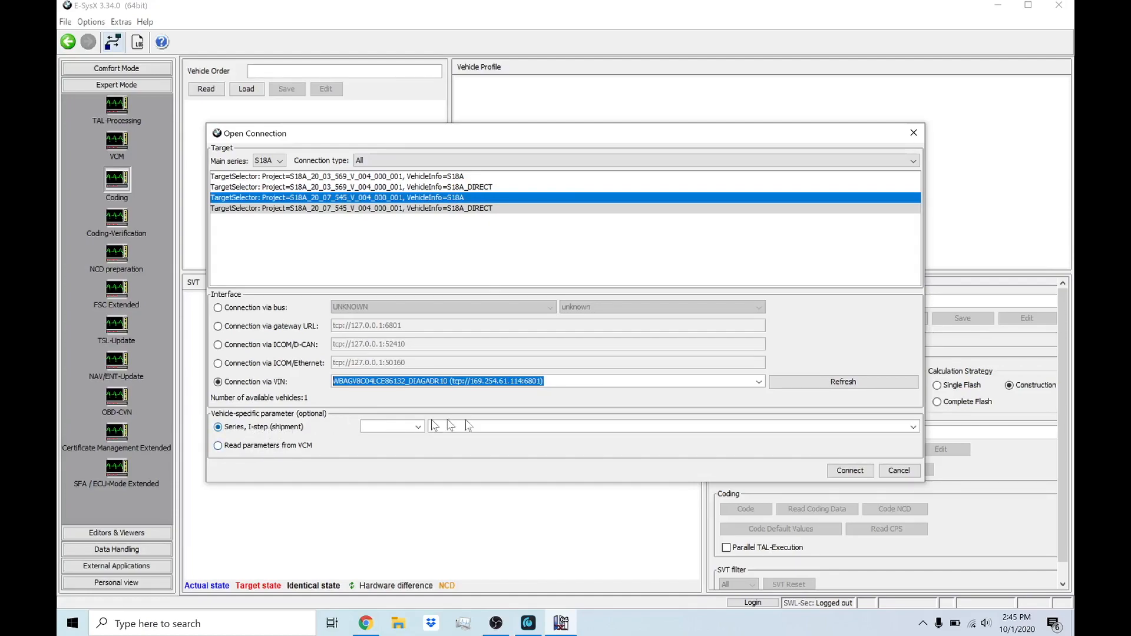
{"action": "left_click", "coordinate": [861, 474]}
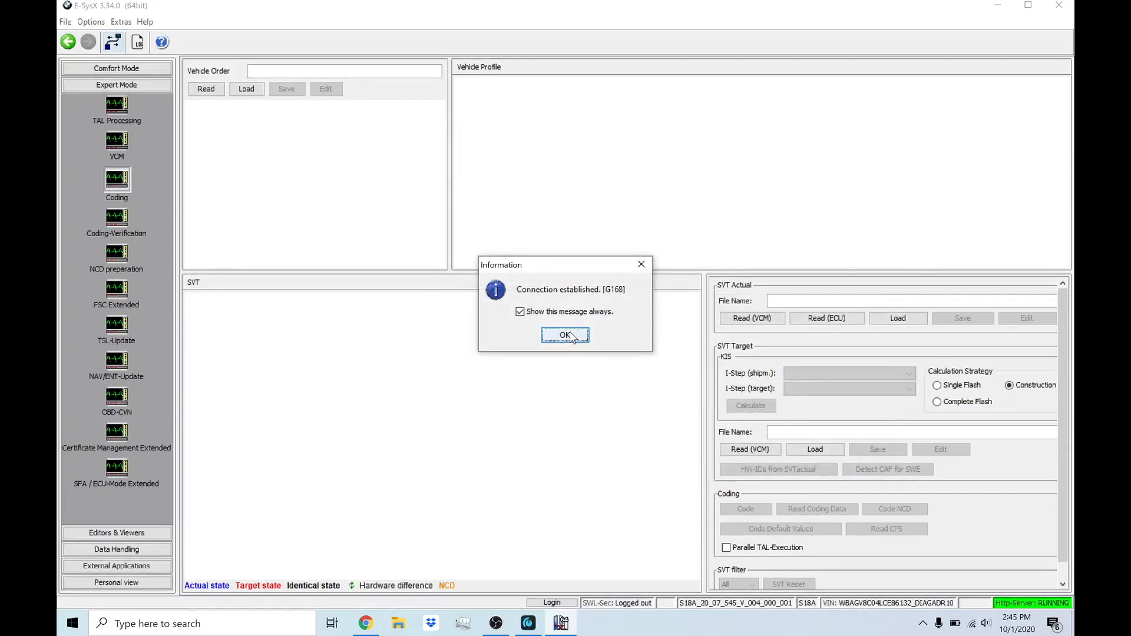
{"action": "left_click", "coordinate": [566, 335]}
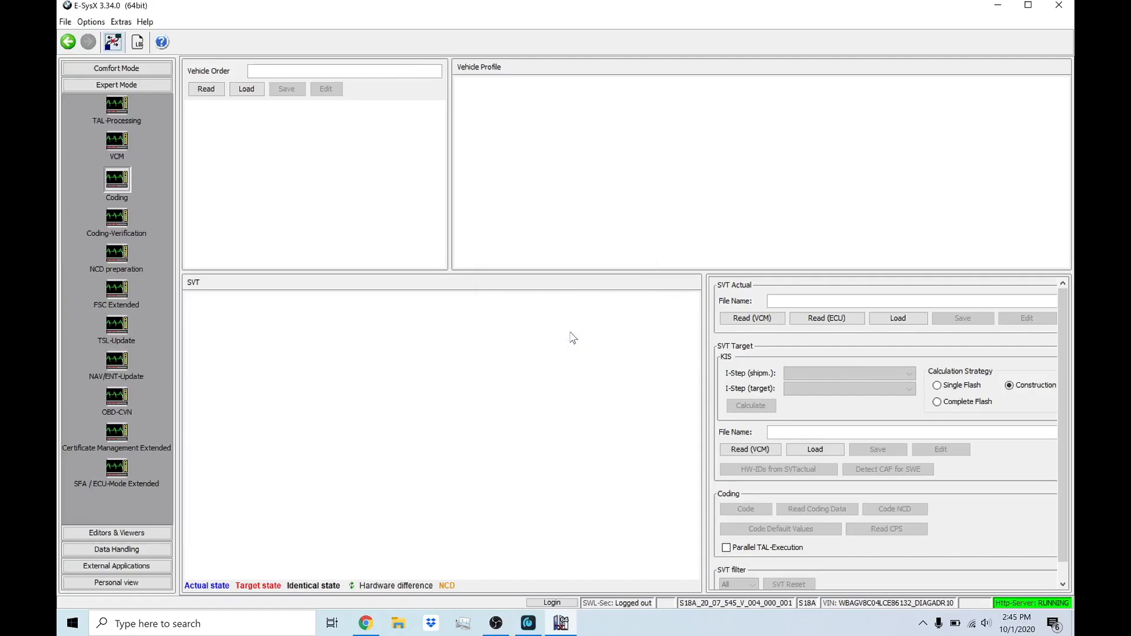
Step: Read the vehicle order from the car and the actual SVT from its ECUs
{"action": "left_click", "coordinate": [204, 91]}
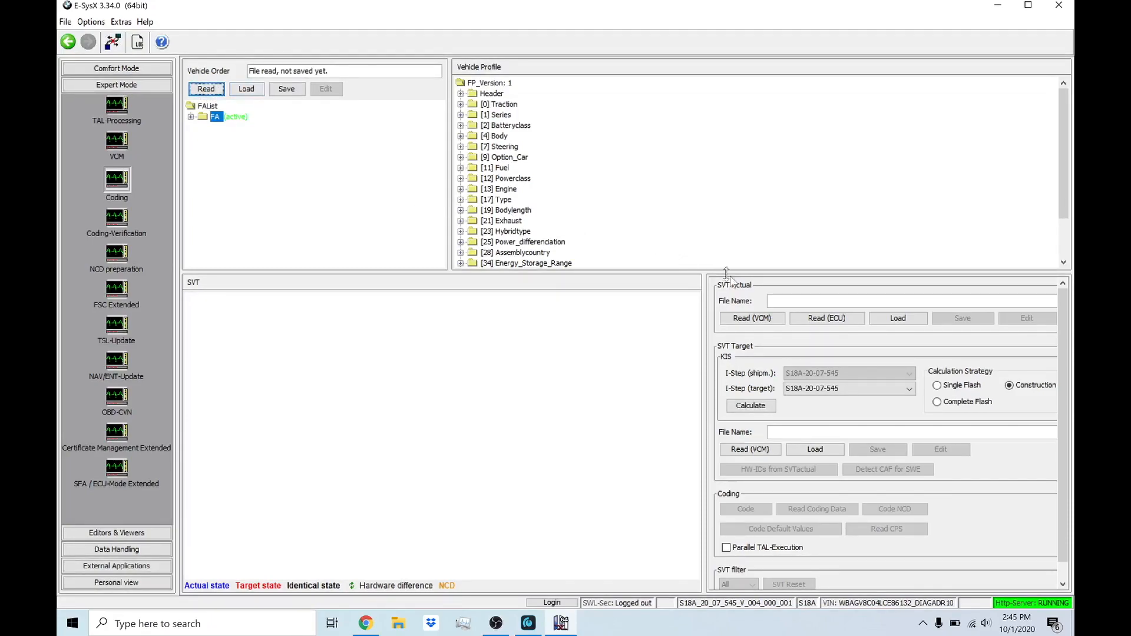
{"action": "left_click", "coordinate": [819, 320]}
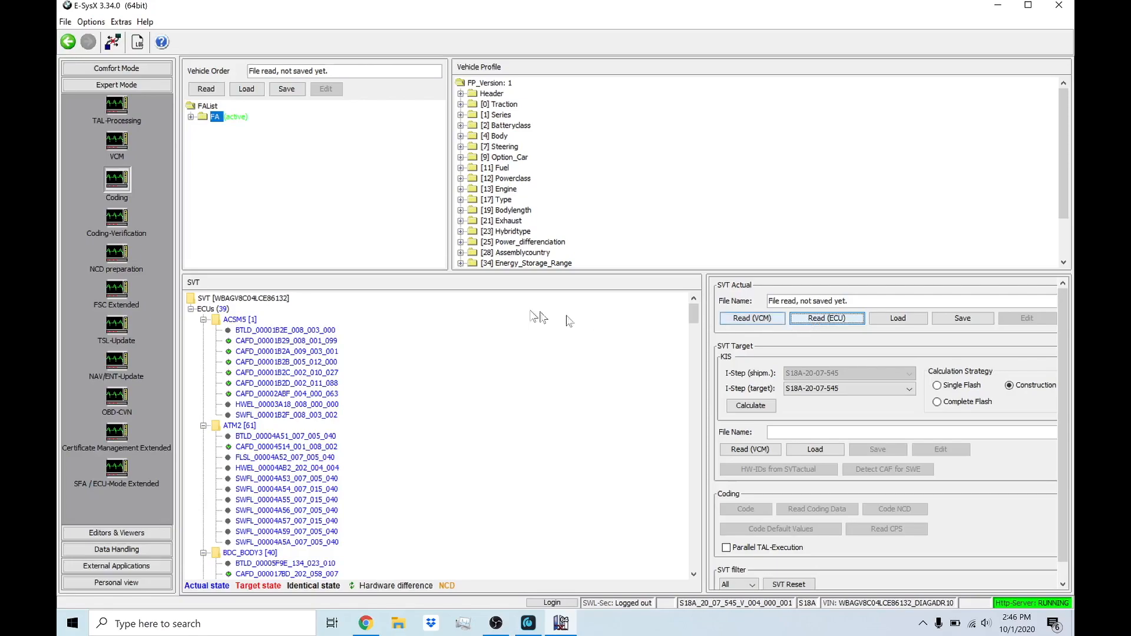
{"action": "left_click", "coordinate": [243, 299]}
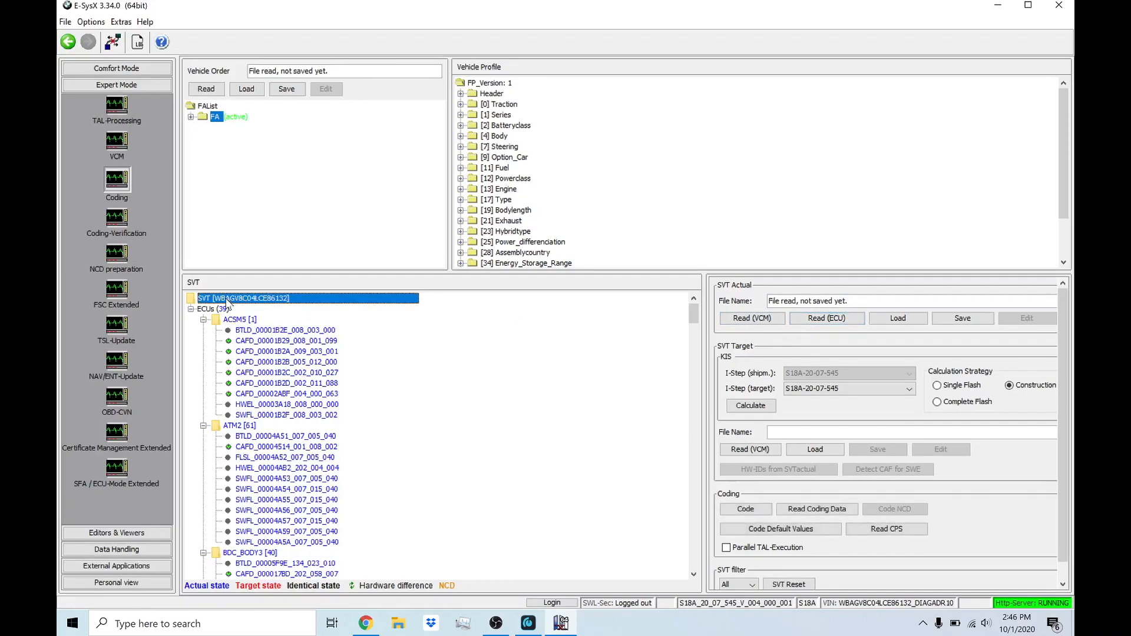
{"action": "right_click", "coordinate": [227, 302]}
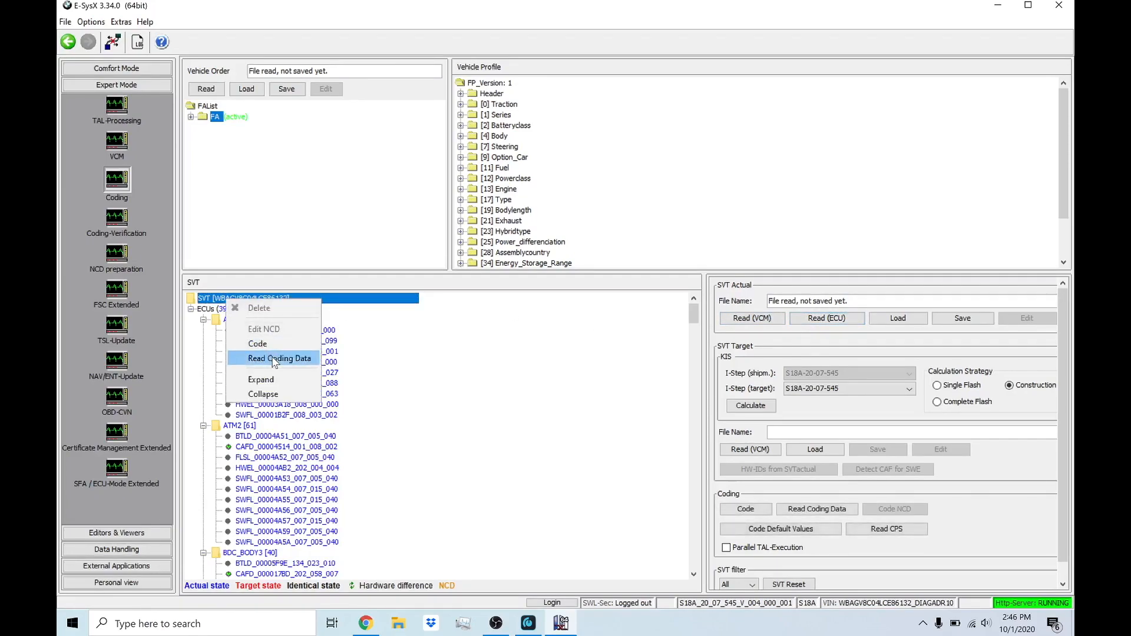
{"action": "left_click", "coordinate": [207, 302]}
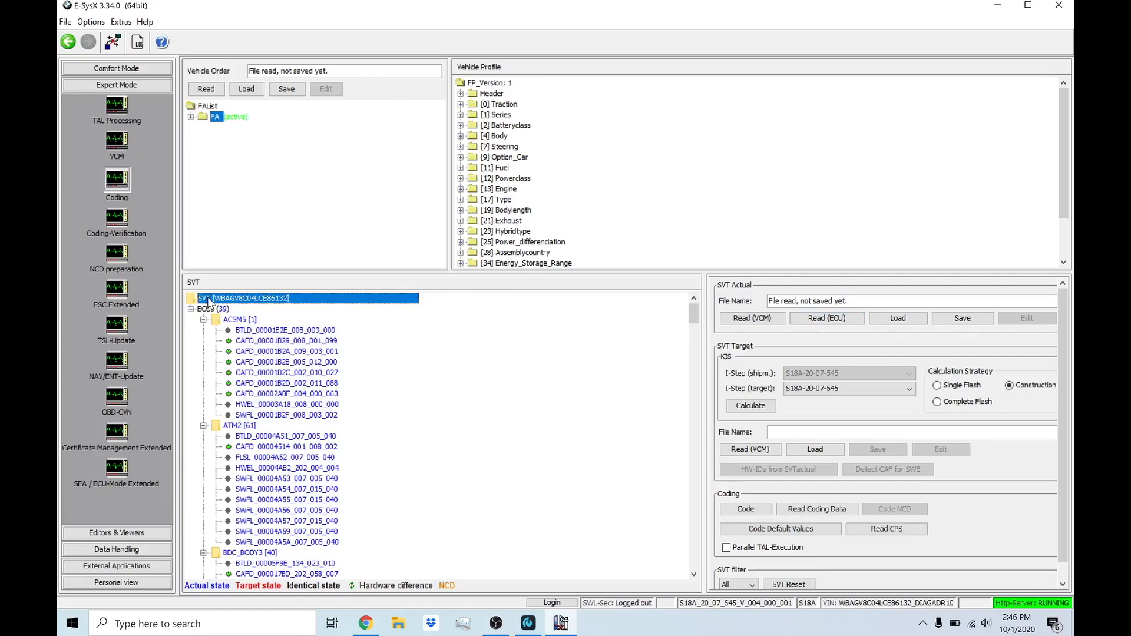
Step: Save the vehicle order in the FA folder as 2020-10-01_0246pm_FA_BACKUP.xml, basing the name on the latest existing backup
{"action": "left_click", "coordinate": [286, 90]}
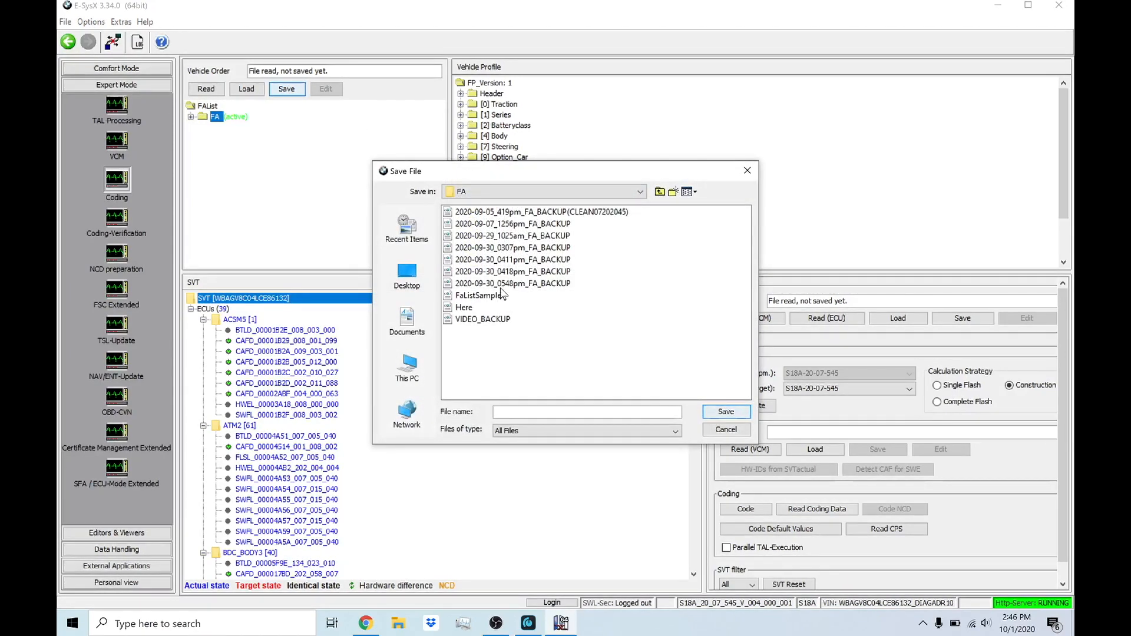
{"action": "left_click", "coordinate": [505, 284]}
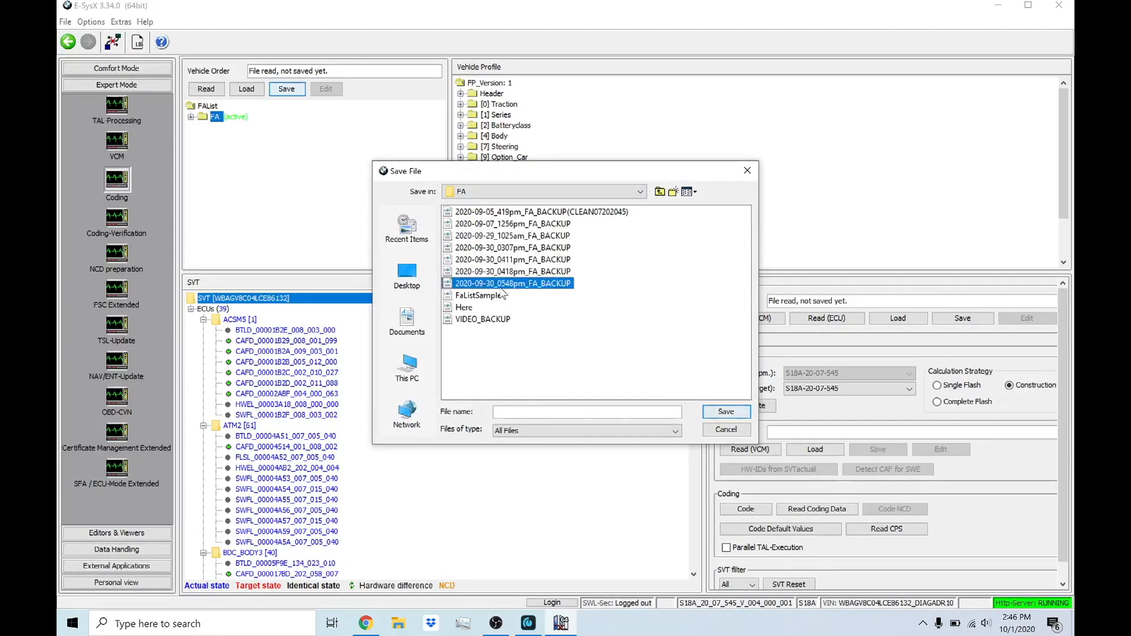
{"action": "left_click", "coordinate": [521, 411]}
{"action": "key", "text": "BackSpace"}
{"action": "key", "text": "BackSpace"}
{"action": "type", "text": "10"}
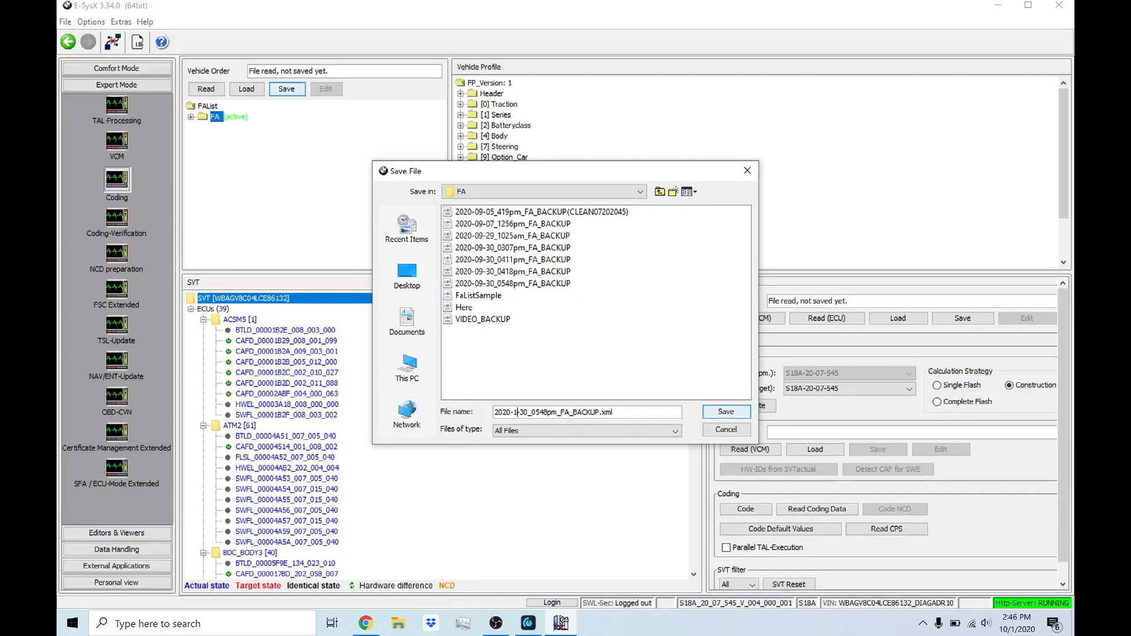
{"action": "key", "text": "Right"}
{"action": "key", "text": "Right"}
{"action": "key", "text": "Right"}
{"action": "key", "text": "BackSpace"}
{"action": "key", "text": "BackSpace"}
{"action": "type", "text": "01"}
{"action": "key", "text": "BackSpace"}
{"action": "key", "text": "BackSpace"}
{"action": "key", "text": "BackSpace"}
{"action": "type", "text": "246"}
{"action": "left_click", "coordinate": [725, 412]}
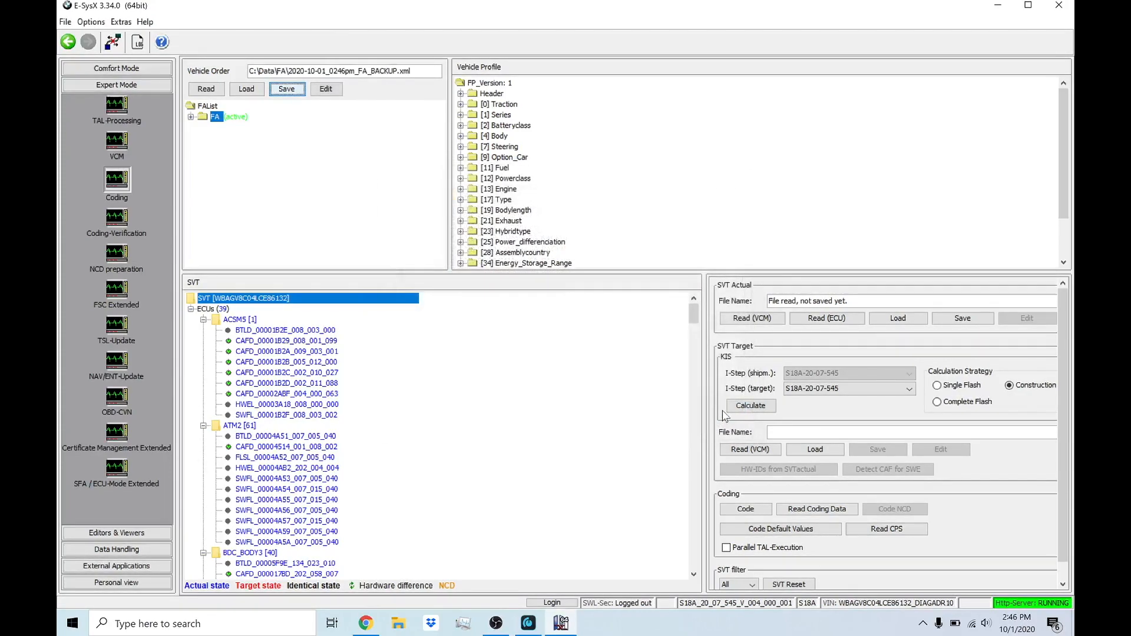
Step: Save the actual SVT in the SVT folder as 2020-10-01_0246pm_SVT_BACKUP(CLEAN07202045).xml, reusing the latest backup's name pattern
{"action": "left_click", "coordinate": [957, 319]}
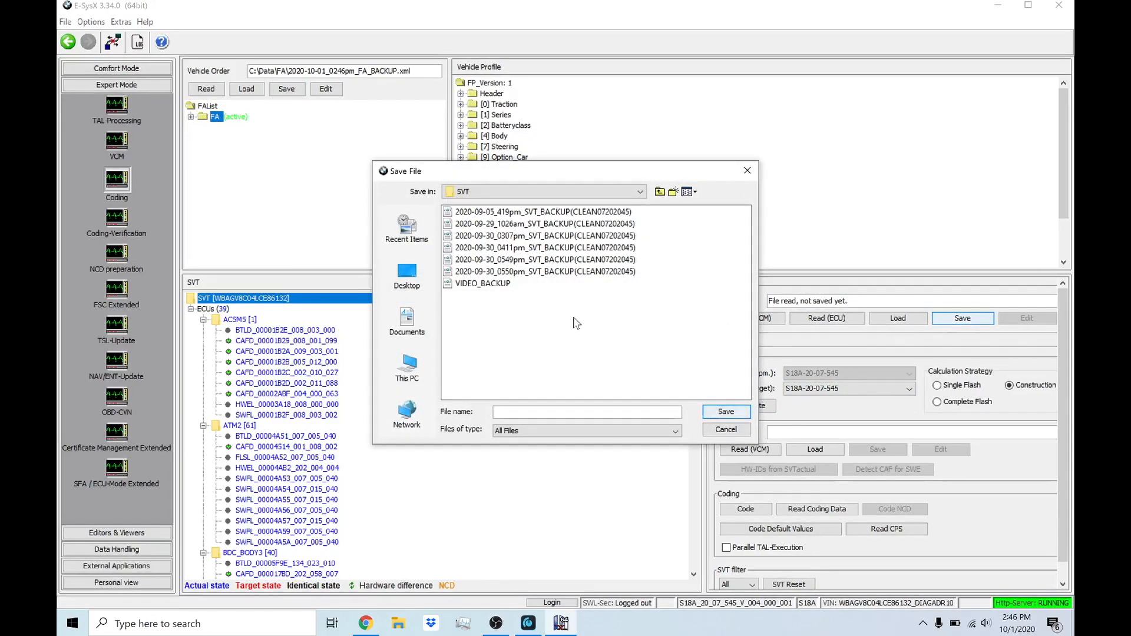
{"action": "left_click", "coordinate": [515, 272]}
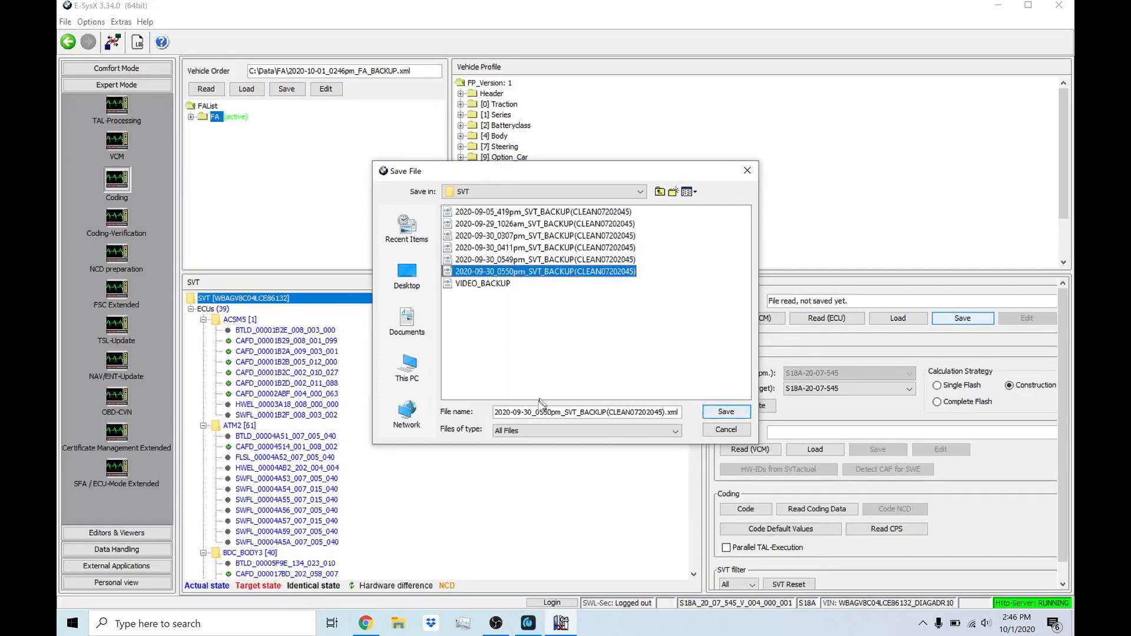
{"action": "left_click", "coordinate": [521, 411]}
{"action": "key", "text": "BackSpace"}
{"action": "key", "text": "BackSpace"}
{"action": "key", "text": "BackSpace"}
{"action": "type", "text": "10-"}
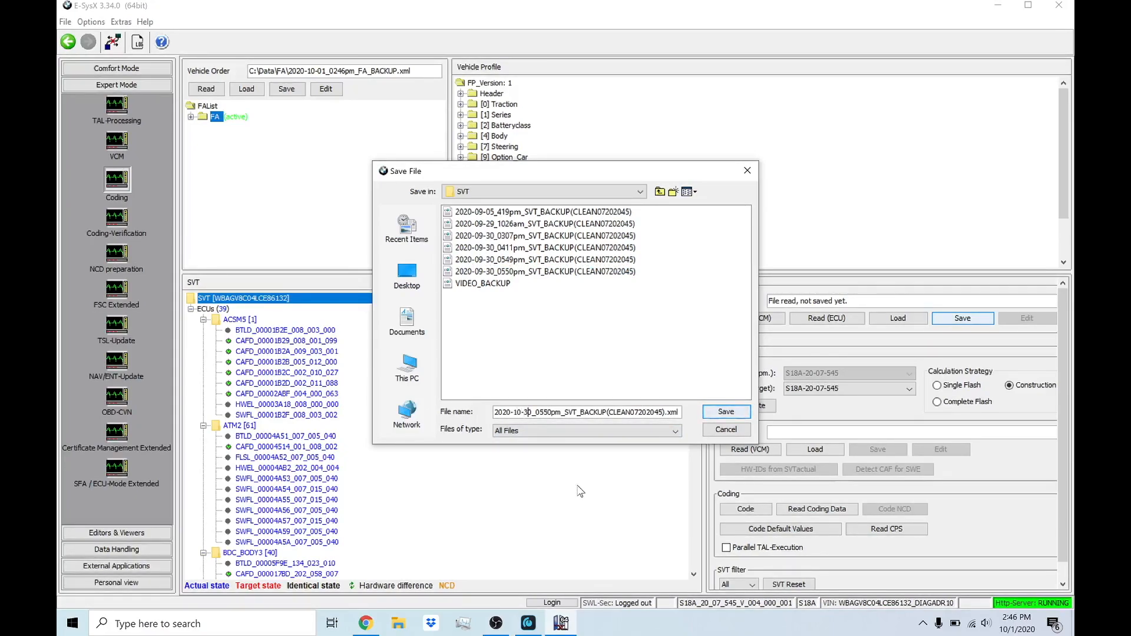
{"action": "key", "text": "BackSpace"}
{"action": "key", "text": "Delete"}
{"action": "type", "text": "01"}
{"action": "key", "text": "Right"}
{"action": "key", "text": "Right"}
{"action": "key", "text": "Right"}
{"action": "key", "text": "Right"}
{"action": "key", "text": "BackSpace"}
{"action": "key", "text": "BackSpace"}
{"action": "key", "text": "BackSpace"}
{"action": "type", "text": "246"}
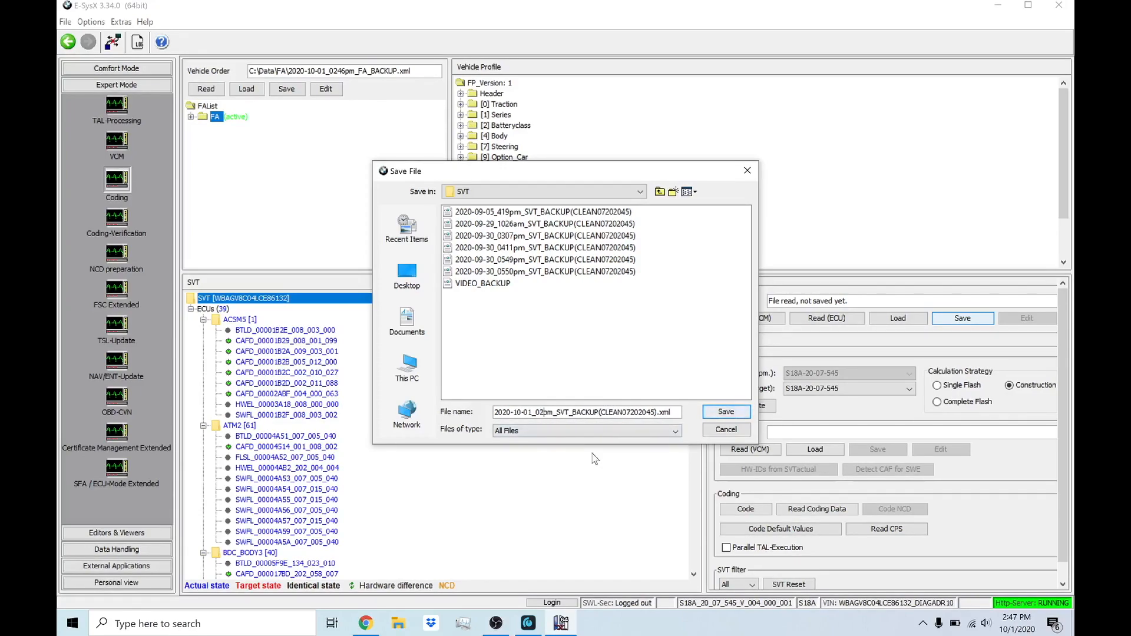
{"action": "left_click", "coordinate": [727, 412]}
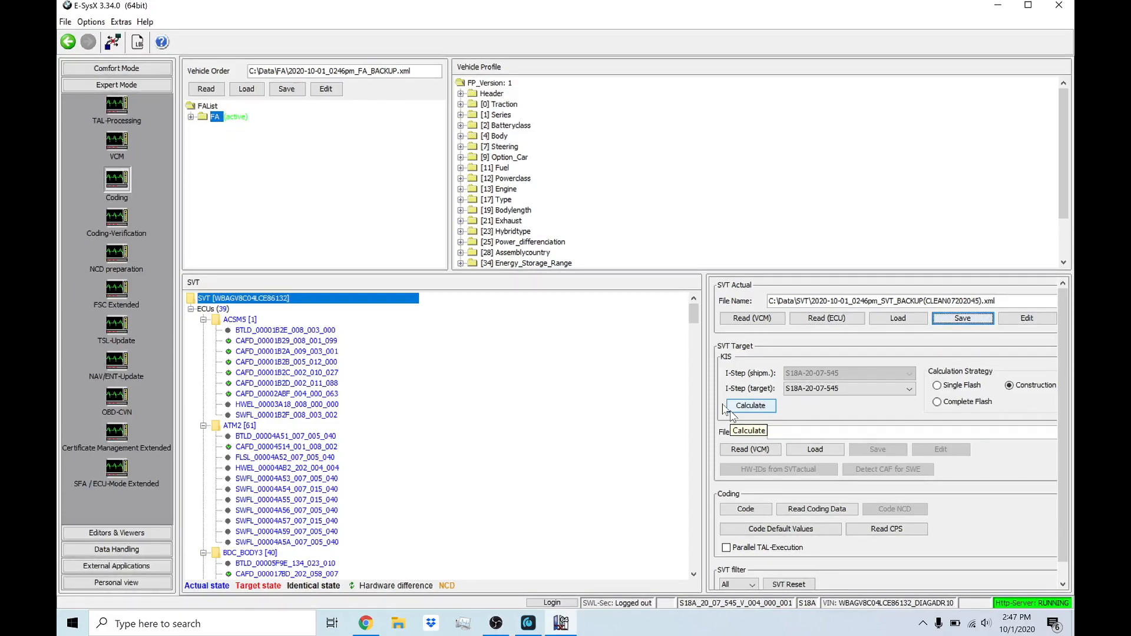
Step: Collapse the whole ECU tree in the SVT, reopen its ECU list, and expand the HU_MGU [63] unit
{"action": "left_click", "coordinate": [206, 310]}
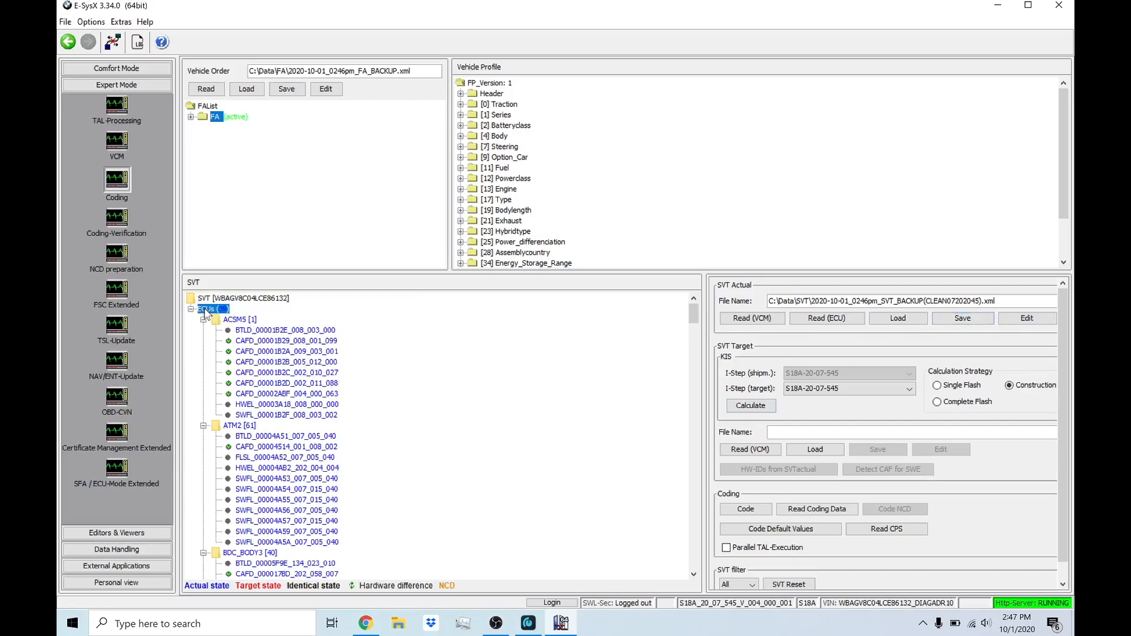
{"action": "right_click", "coordinate": [205, 311]}
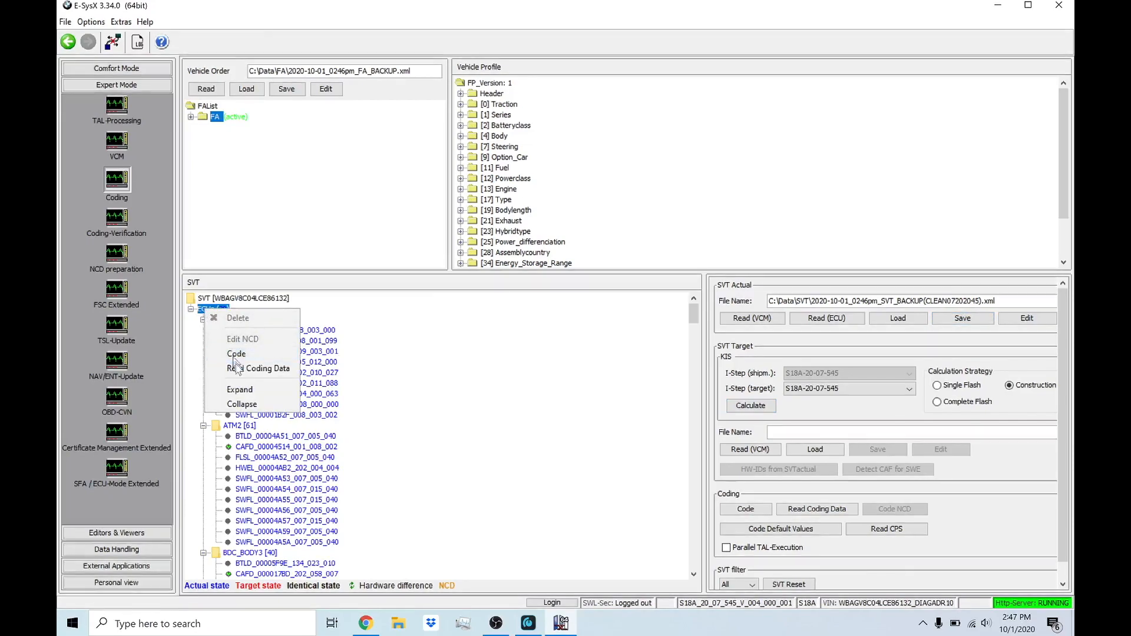
{"action": "left_click", "coordinate": [246, 404]}
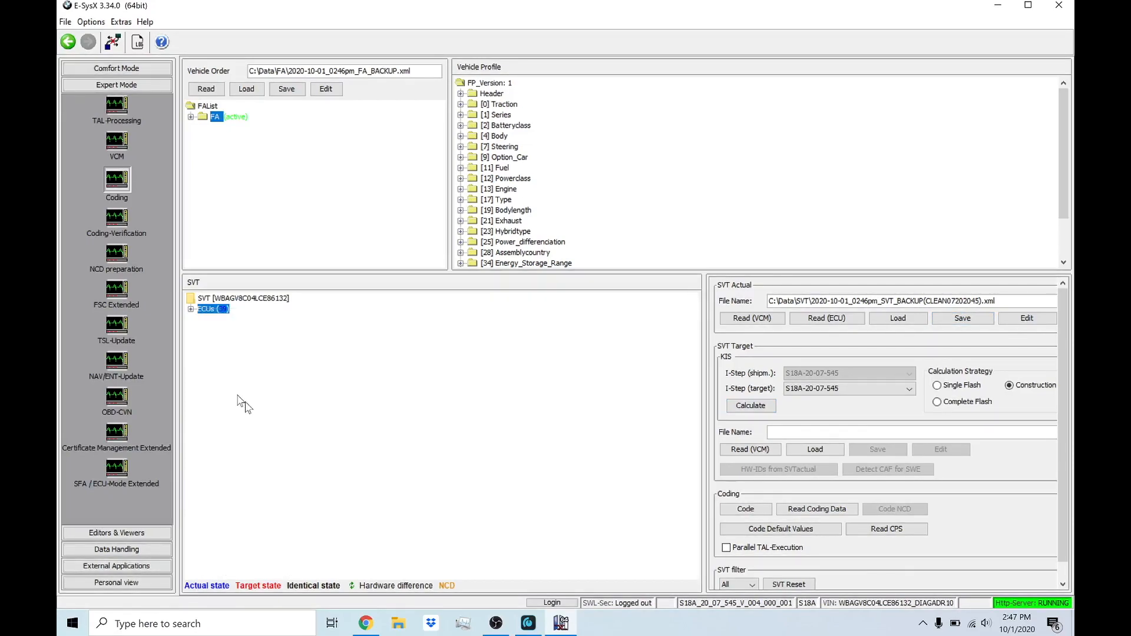
{"action": "left_click", "coordinate": [190, 309]}
{"action": "scroll", "coordinate": [252, 382], "scroll_direction": "down", "scroll_amount": 4}
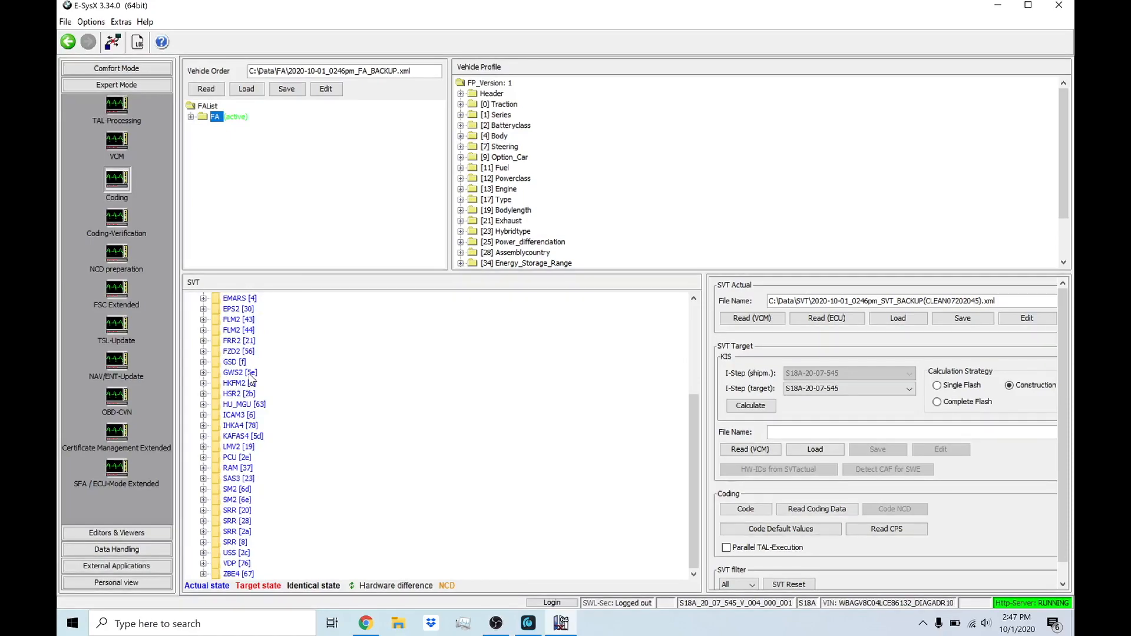
{"action": "left_click", "coordinate": [203, 405]}
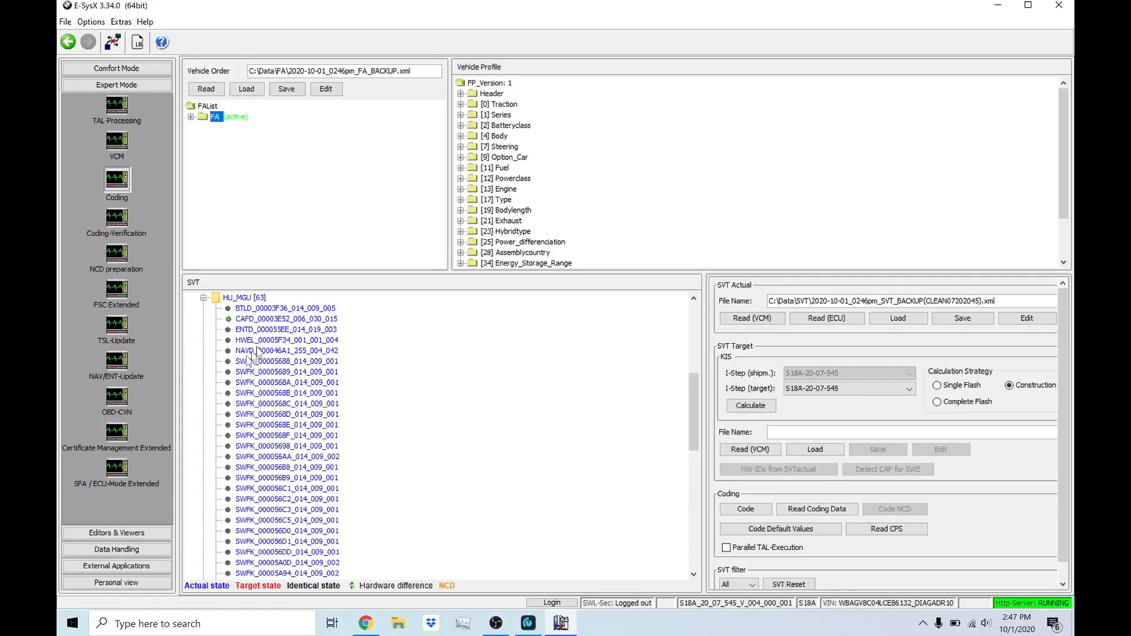
Step: Read the coding data for HU_MGU's CAFD_00003E52_006_030_015 and close the transaction report
{"action": "left_click", "coordinate": [300, 320]}
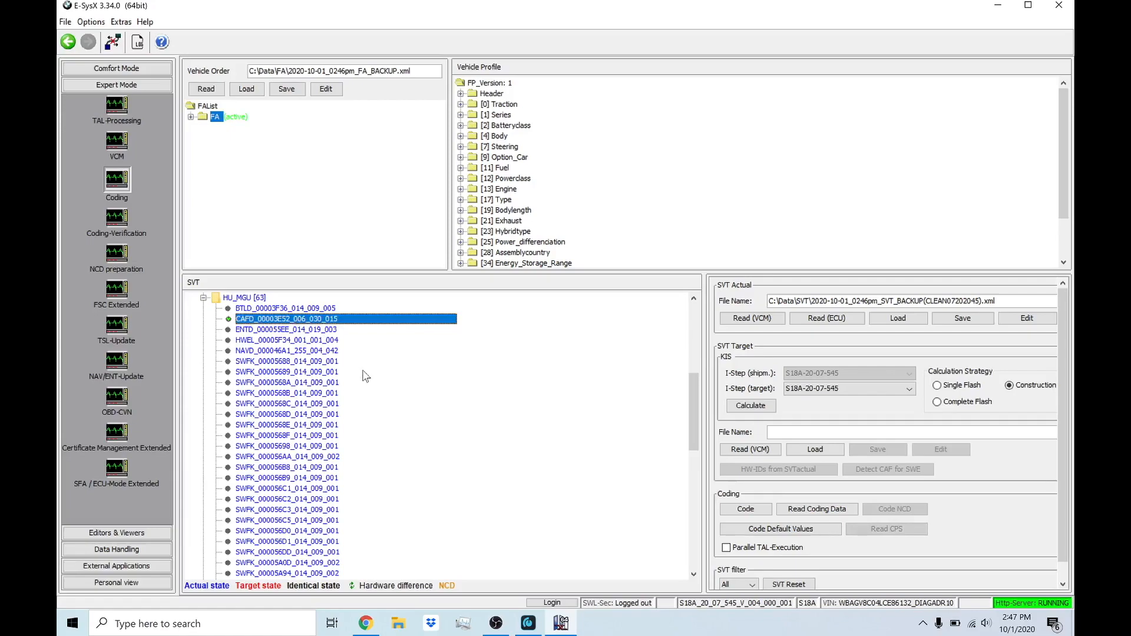
{"action": "right_click", "coordinate": [289, 321]}
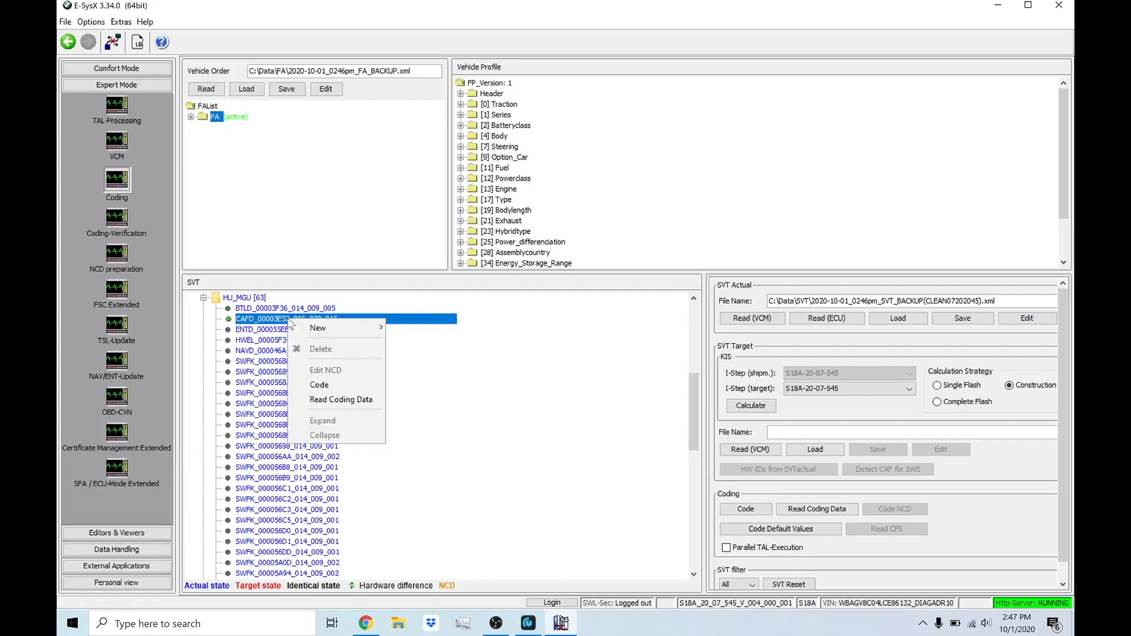
{"action": "left_click", "coordinate": [343, 401]}
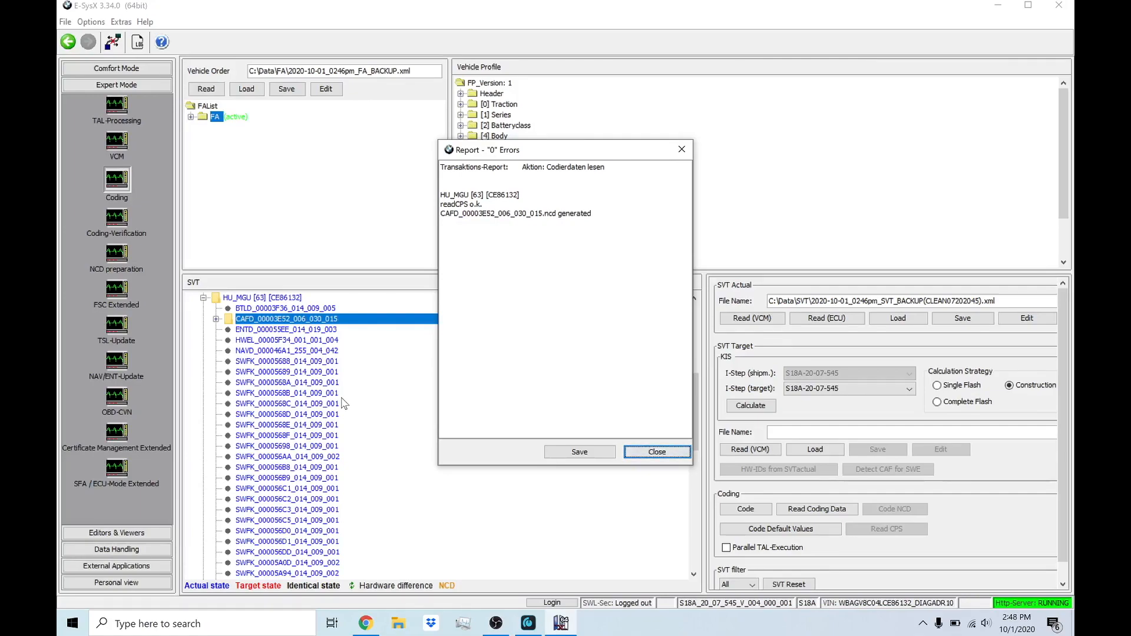
{"action": "left_click", "coordinate": [668, 452]}
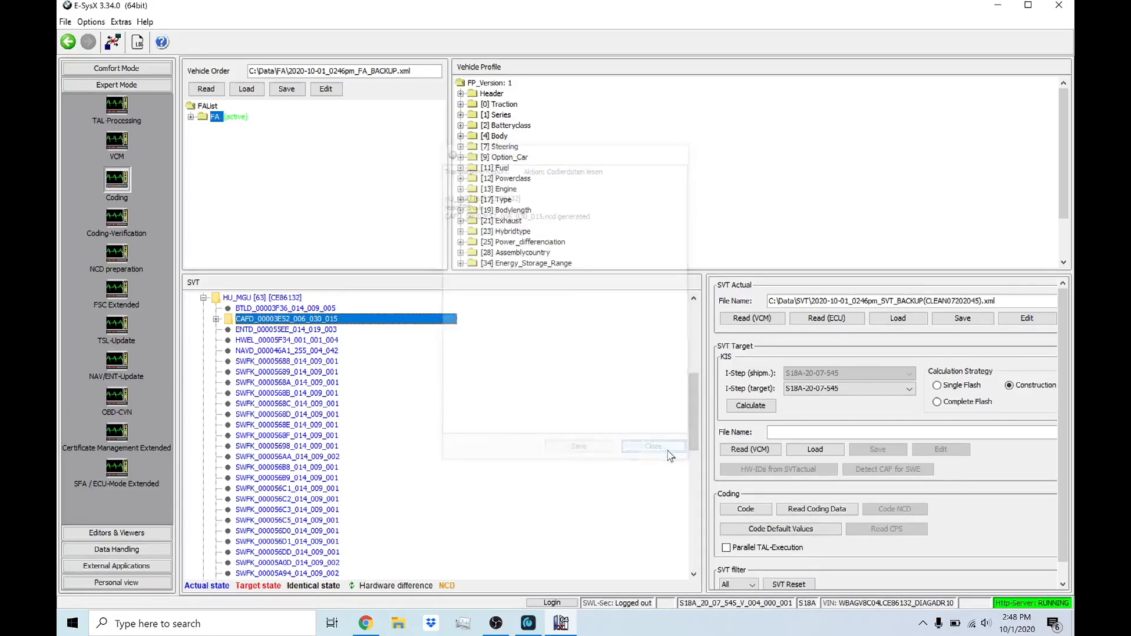
Step: Expand HU_MGU's CAFD_00003E52_006_030_015 and open its NCD file for editing
{"action": "left_click", "coordinate": [216, 319]}
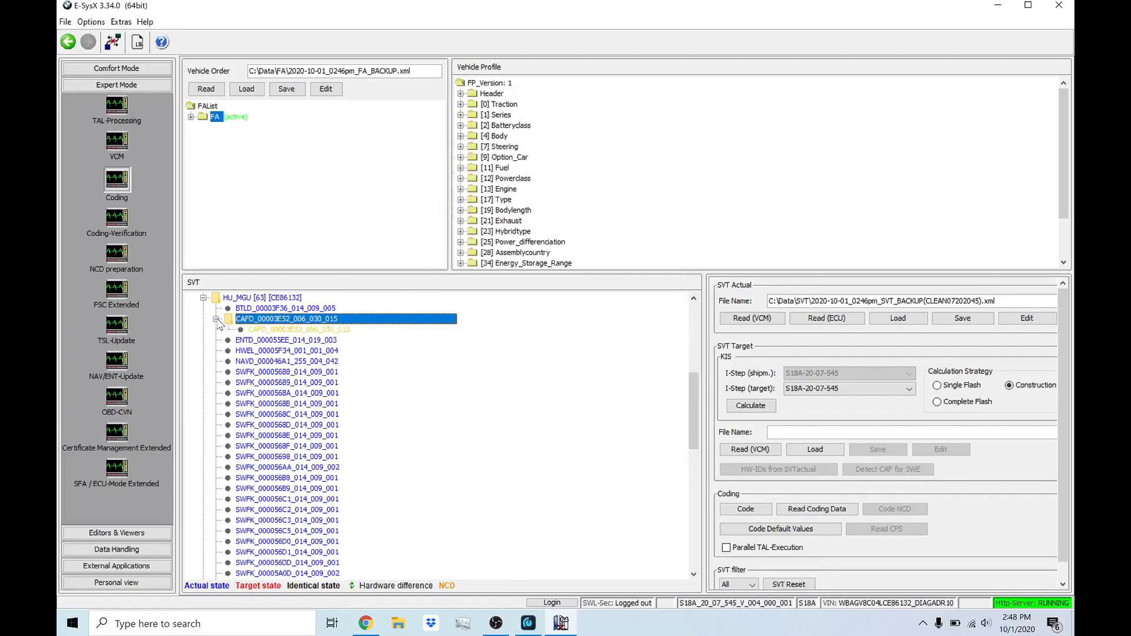
{"action": "left_click", "coordinate": [284, 331]}
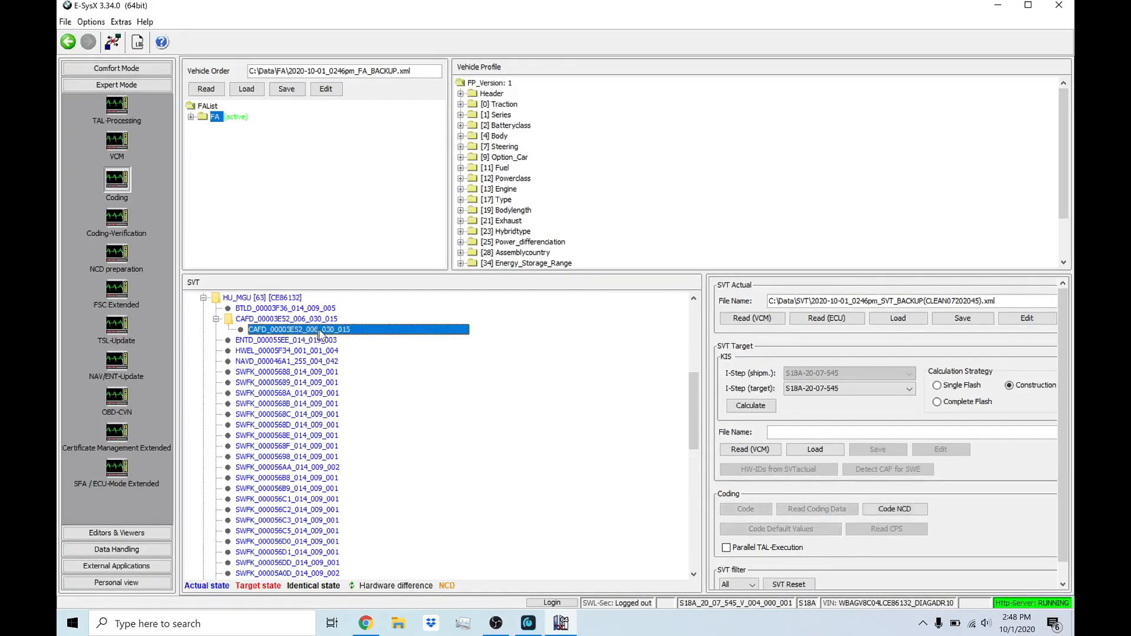
{"action": "left_click", "coordinate": [271, 320]}
{"action": "left_click", "coordinate": [288, 330]}
{"action": "right_click", "coordinate": [312, 333]}
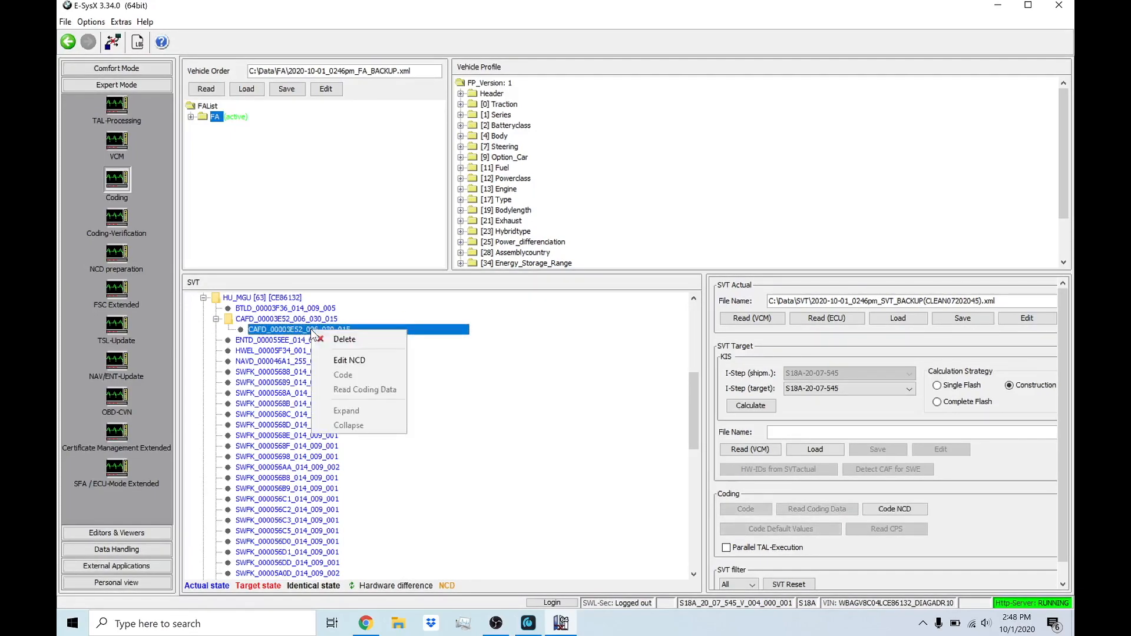
{"action": "left_click", "coordinate": [349, 361]}
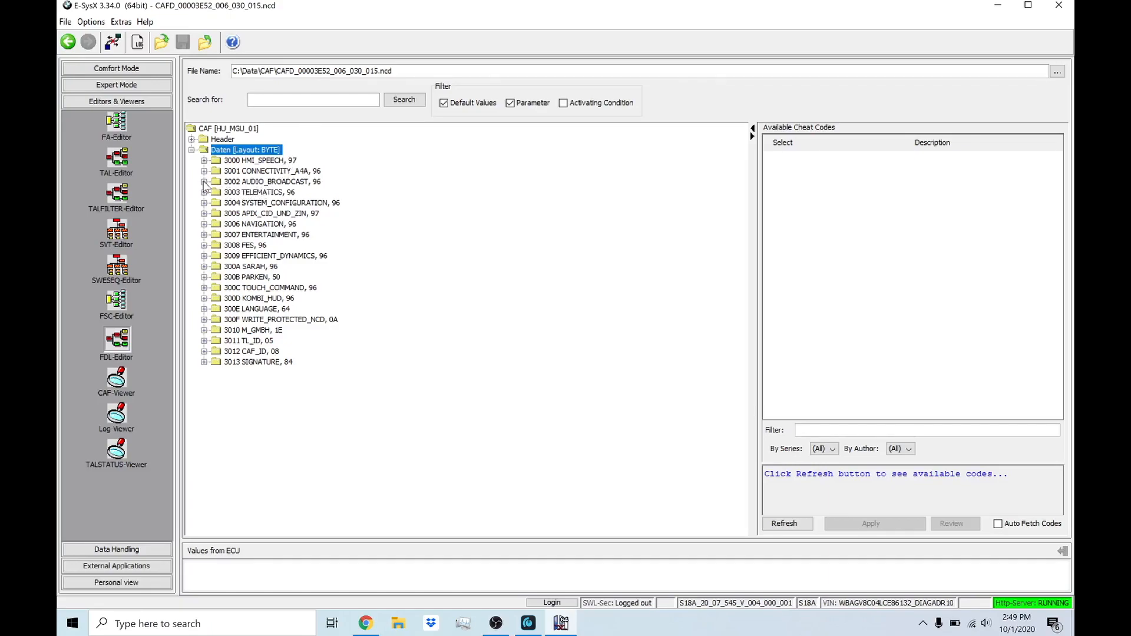
Step: Expand the Funktionen folder of 3002 AUDIO_BROADCAST, collapse VOL_MAX_ON, and select the AUDIO_SYSTEM function
{"action": "left_click", "coordinate": [229, 182]}
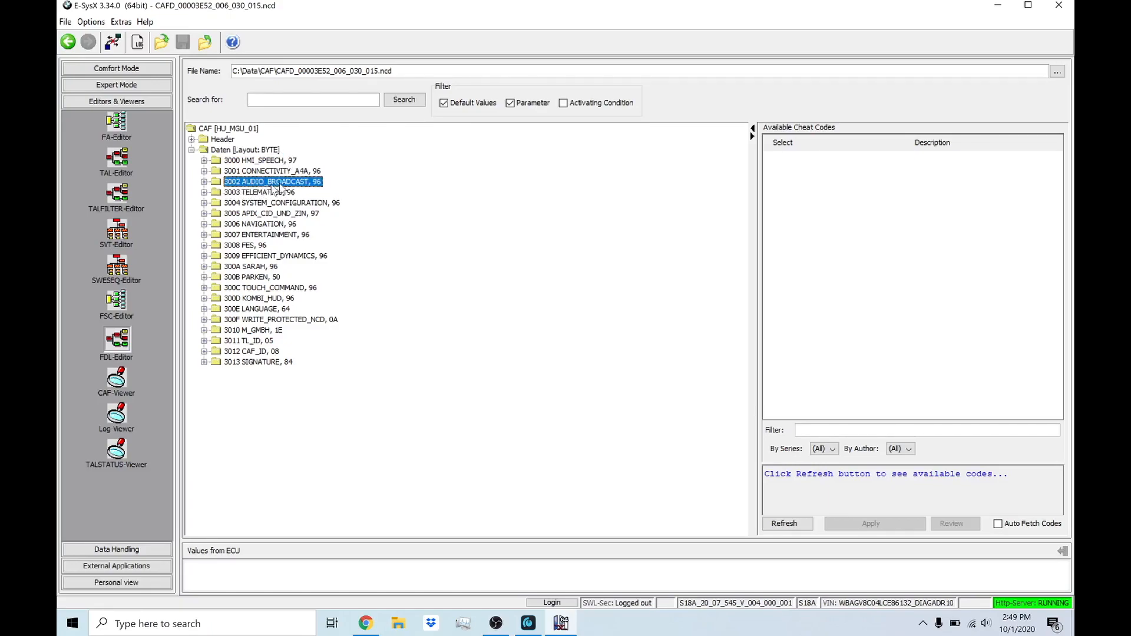
{"action": "left_click", "coordinate": [204, 182]}
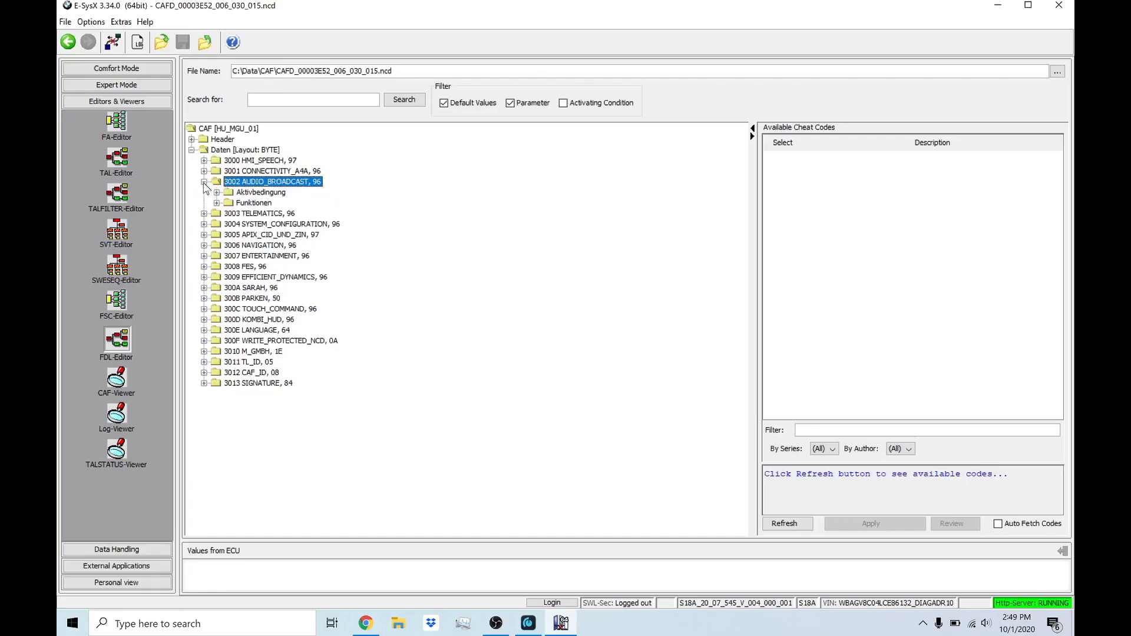
{"action": "left_click", "coordinate": [252, 205]}
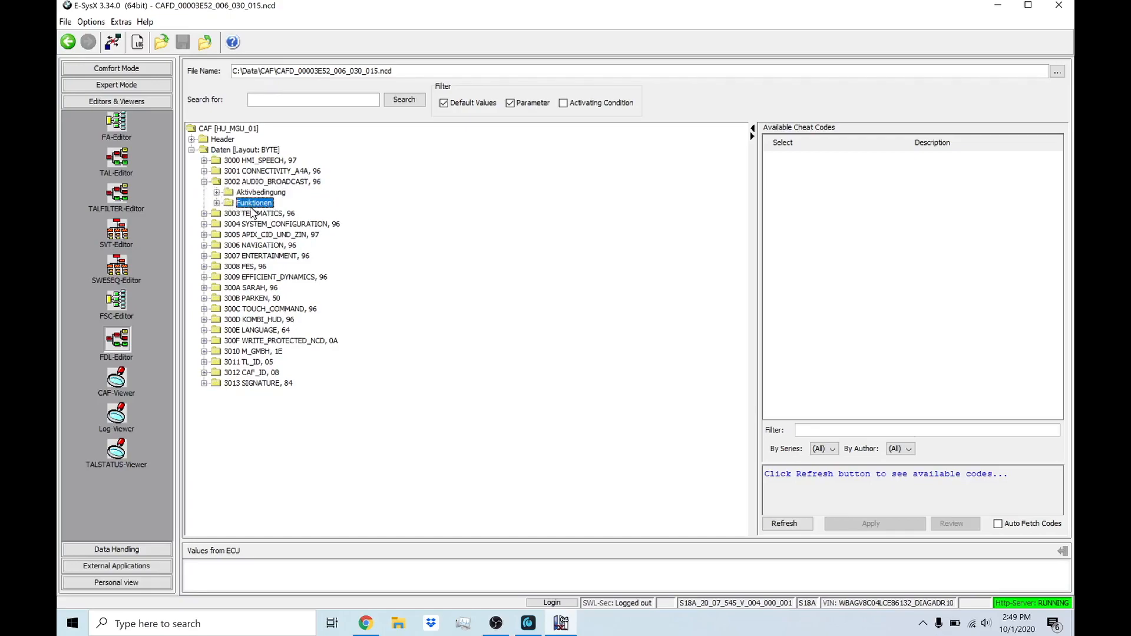
{"action": "left_click", "coordinate": [217, 202]}
{"action": "left_click", "coordinate": [230, 138]}
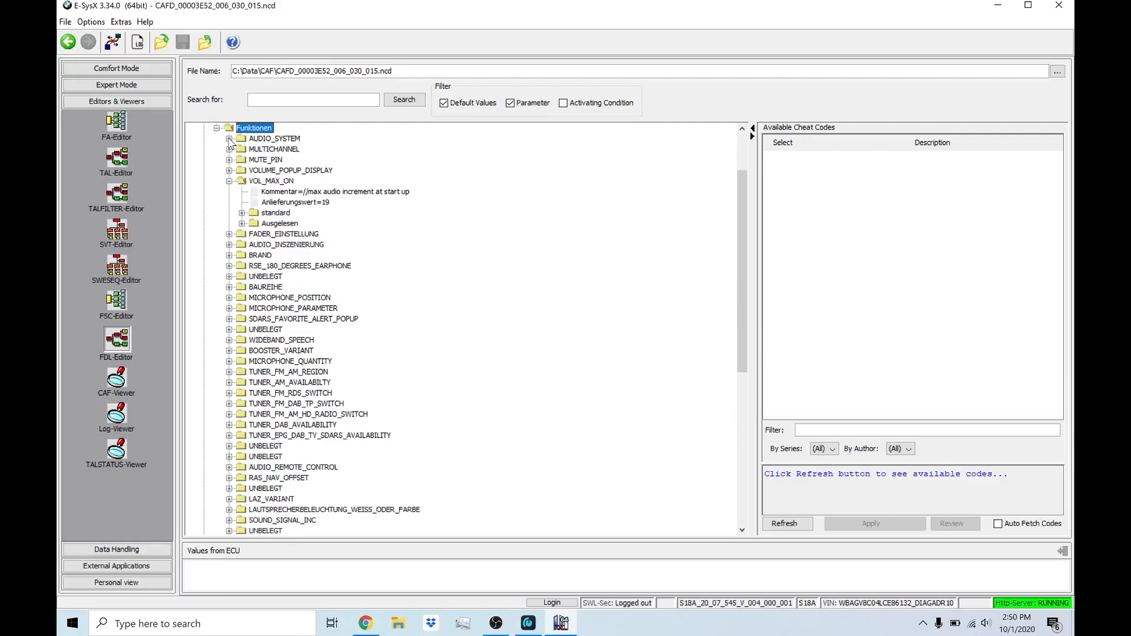
{"action": "left_click", "coordinate": [229, 181]}
{"action": "scroll", "coordinate": [323, 257], "scroll_direction": "down", "scroll_amount": 8}
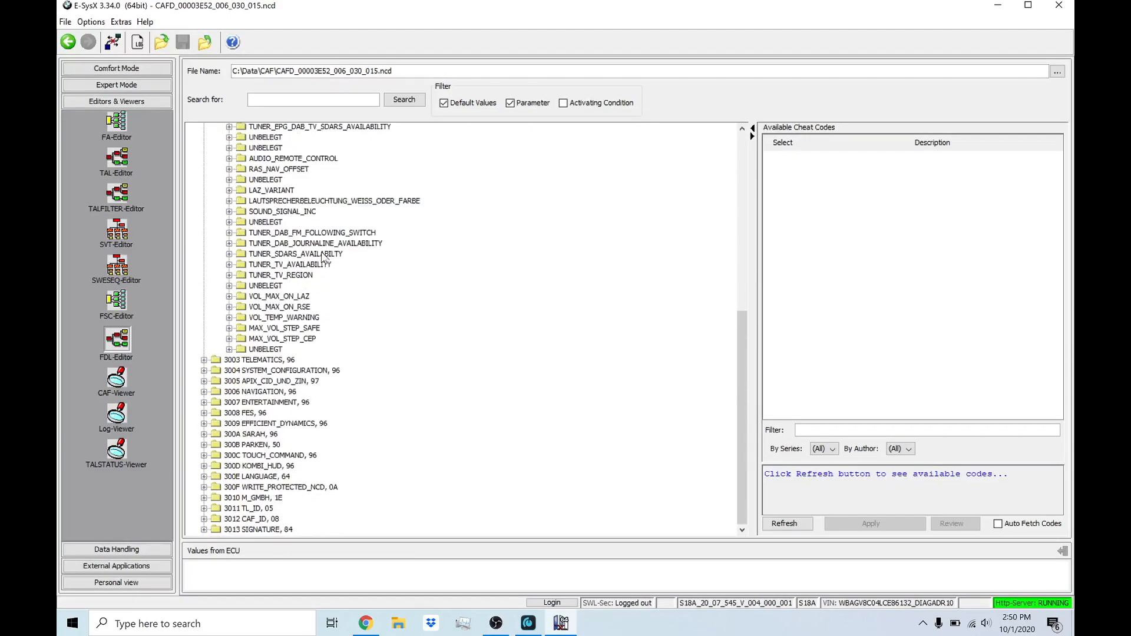
{"action": "scroll", "coordinate": [323, 257], "scroll_direction": "up", "scroll_amount": 10}
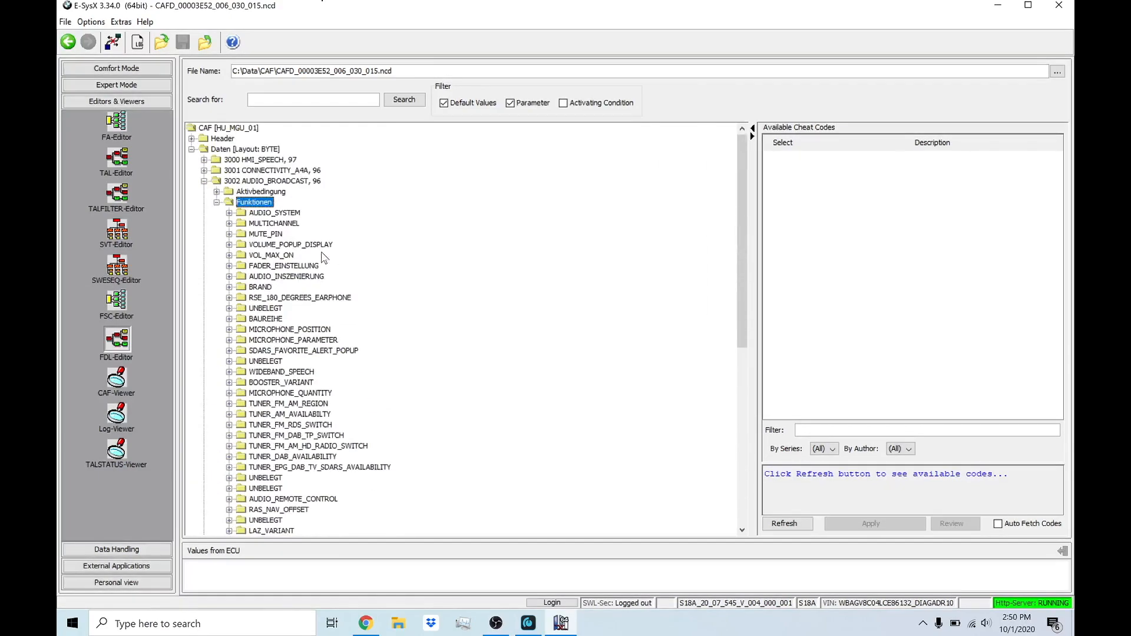
{"action": "left_click", "coordinate": [274, 214]}
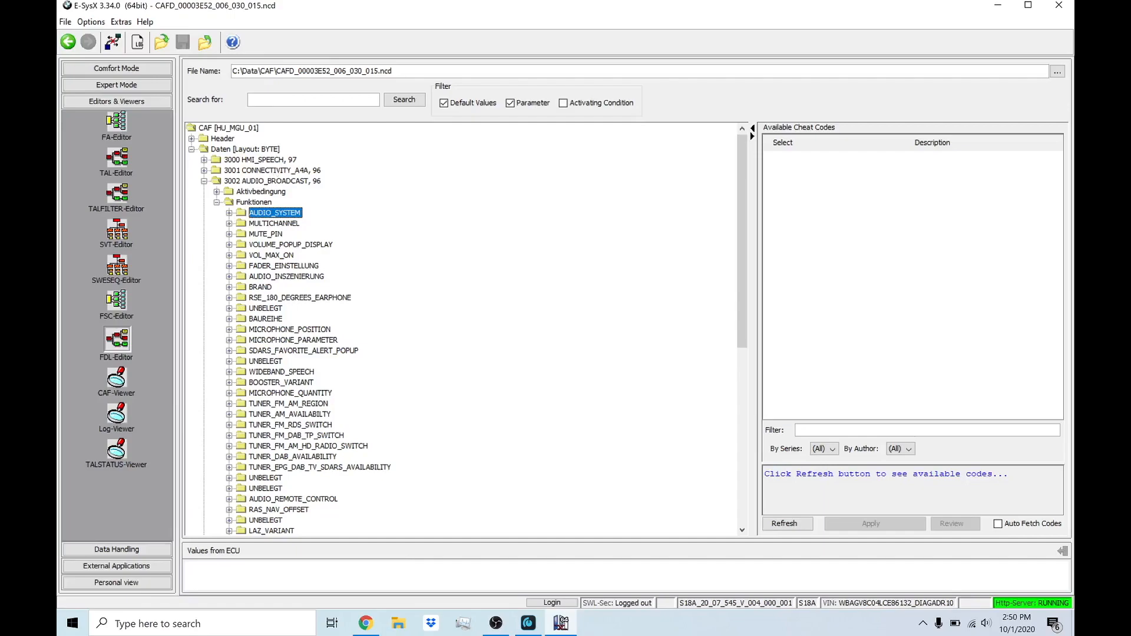
Step: Search the coding data for AUDIO and go through the successive matches
{"action": "left_click", "coordinate": [260, 182]}
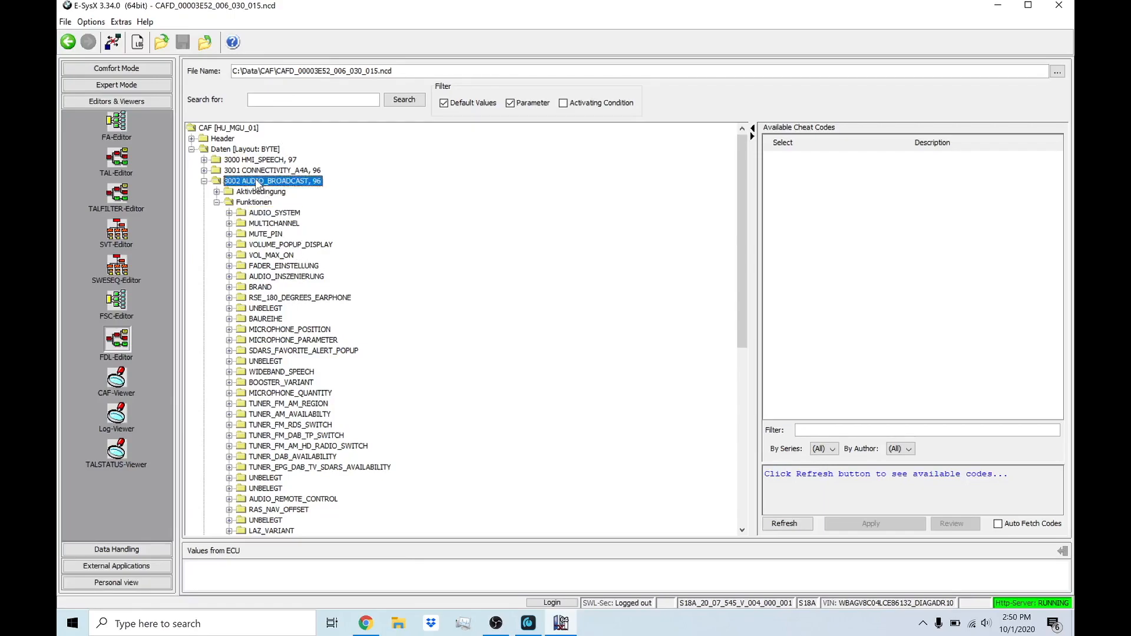
{"action": "type", "text": "AUDIO"}
{"action": "key", "text": "Return"}
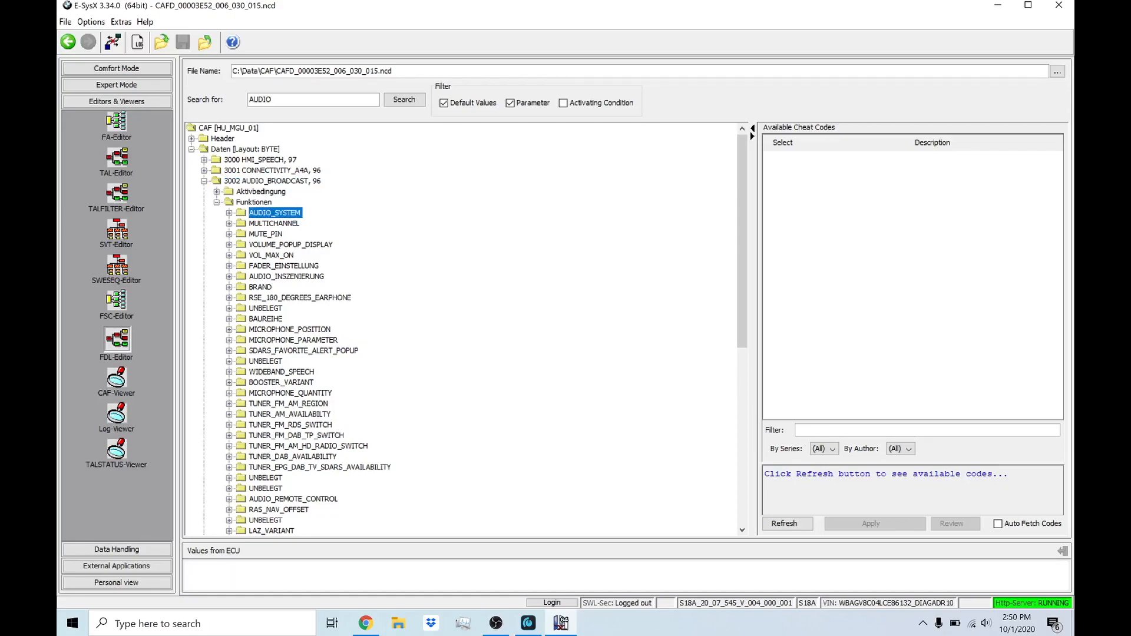
{"action": "left_click", "coordinate": [402, 100]}
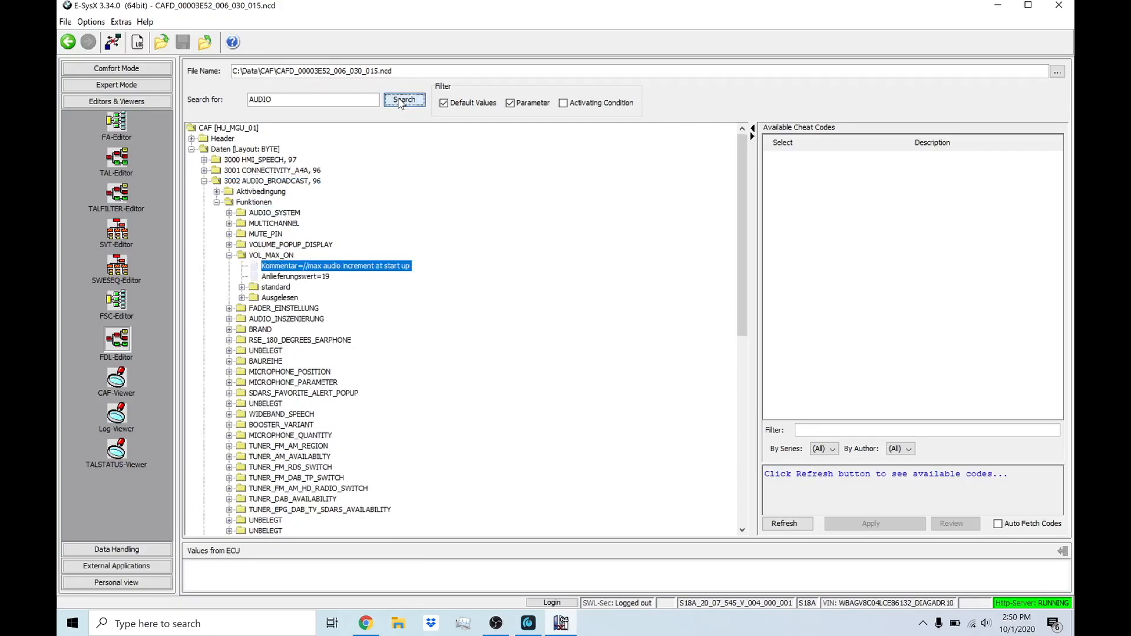
{"action": "left_click", "coordinate": [402, 100]}
{"action": "left_click", "coordinate": [402, 100]}
{"action": "left_click", "coordinate": [403, 100]}
{"action": "left_click", "coordinate": [402, 100]}
{"action": "left_click", "coordinate": [402, 100]}
{"action": "scroll", "coordinate": [416, 176], "scroll_direction": "up", "scroll_amount": 7}
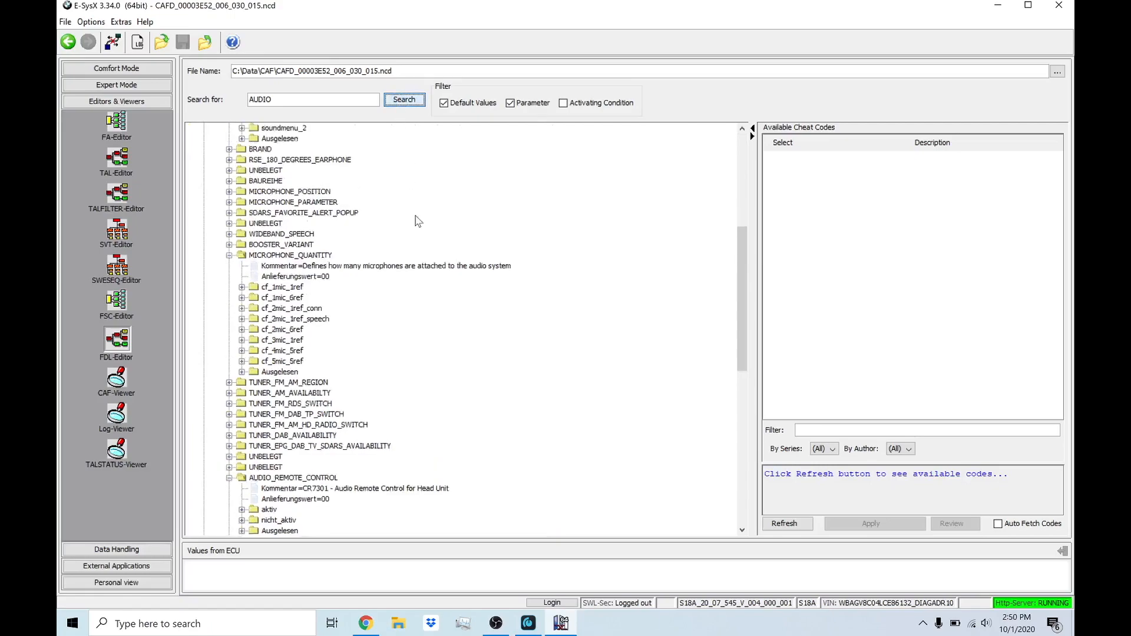
Step: Collapse the functions opened by the search, including MICROPHONE_QUANTITY, AUDIO_REMOTE_CONTROL and RAS_NAV_OFFSET
{"action": "left_click", "coordinate": [230, 180]}
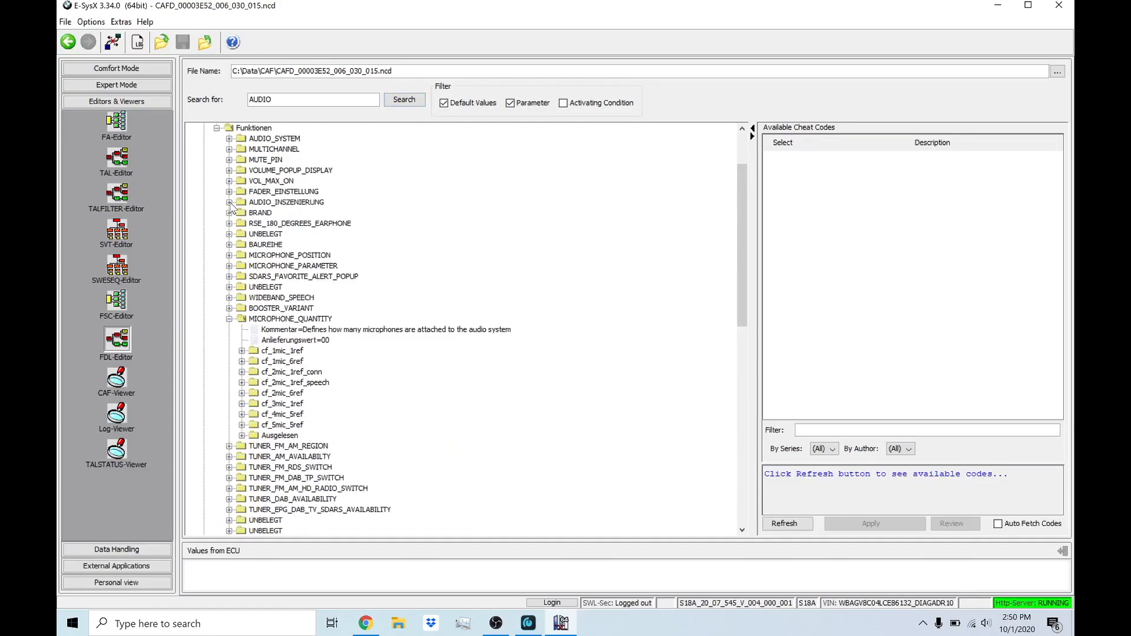
{"action": "left_click", "coordinate": [229, 318]}
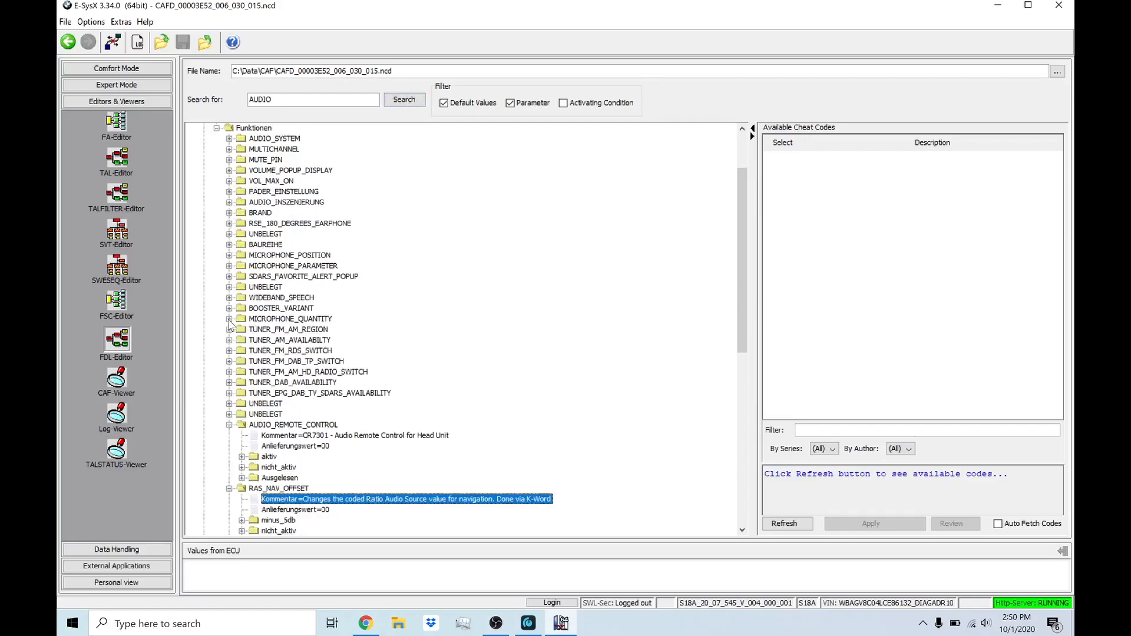
{"action": "left_click", "coordinate": [229, 424]}
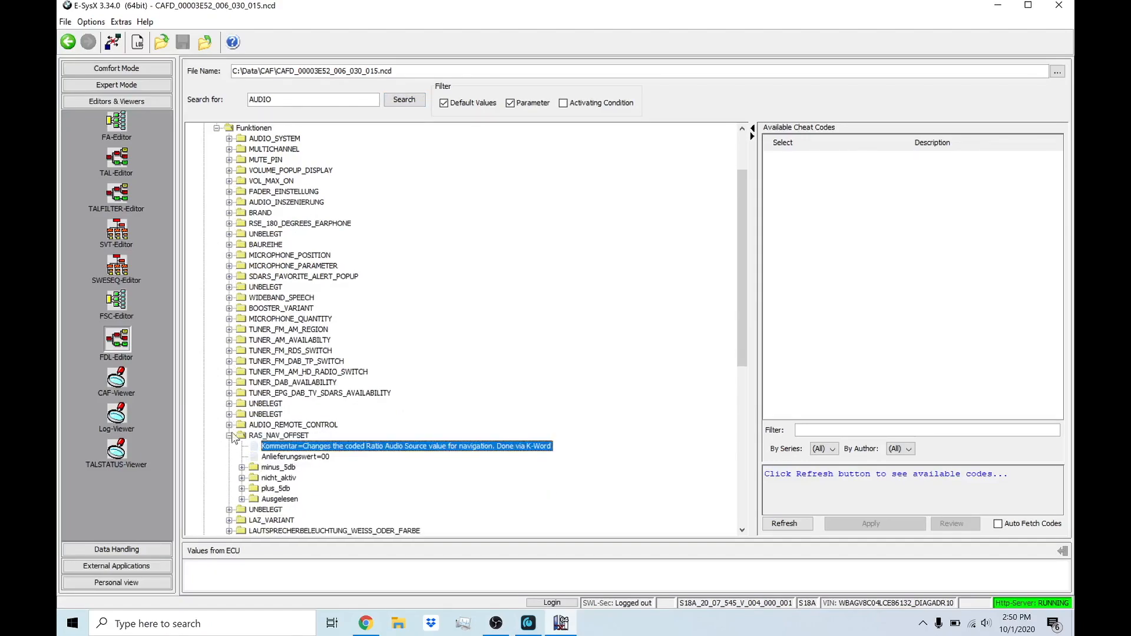
{"action": "left_click", "coordinate": [230, 435]}
{"action": "scroll", "coordinate": [346, 341], "scroll_direction": "up", "scroll_amount": 2}
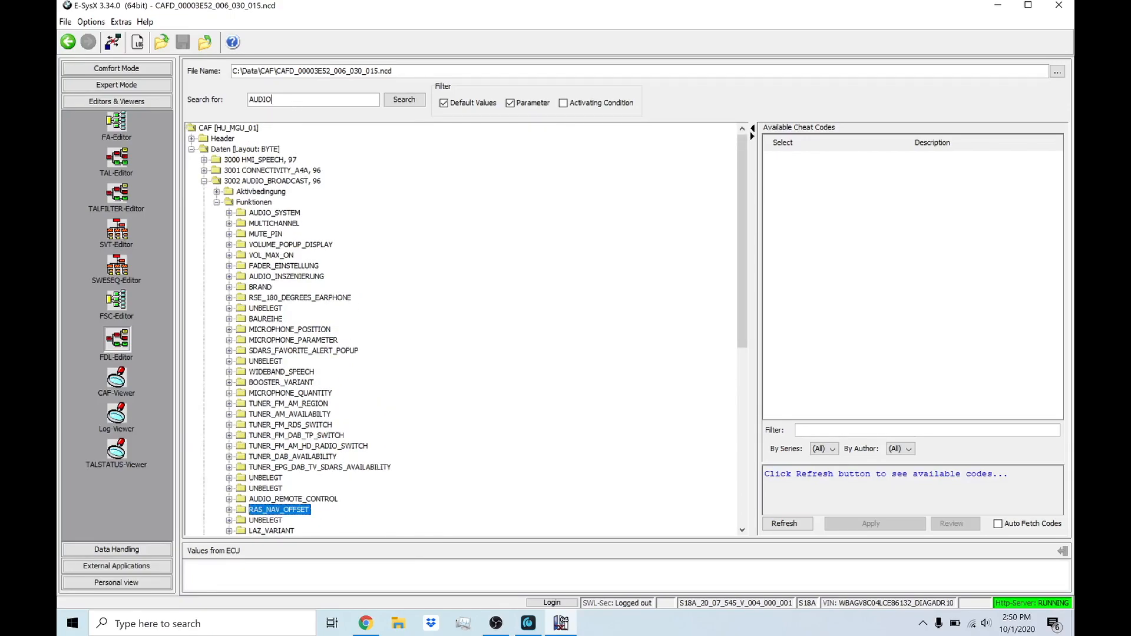
Step: Search the coding data for AUDIO_SYSTEM and expand that function under 3002 AUDIO_BROADCAST
{"action": "type", "text": "SYSTEM"}
{"action": "left_click", "coordinate": [412, 103]}
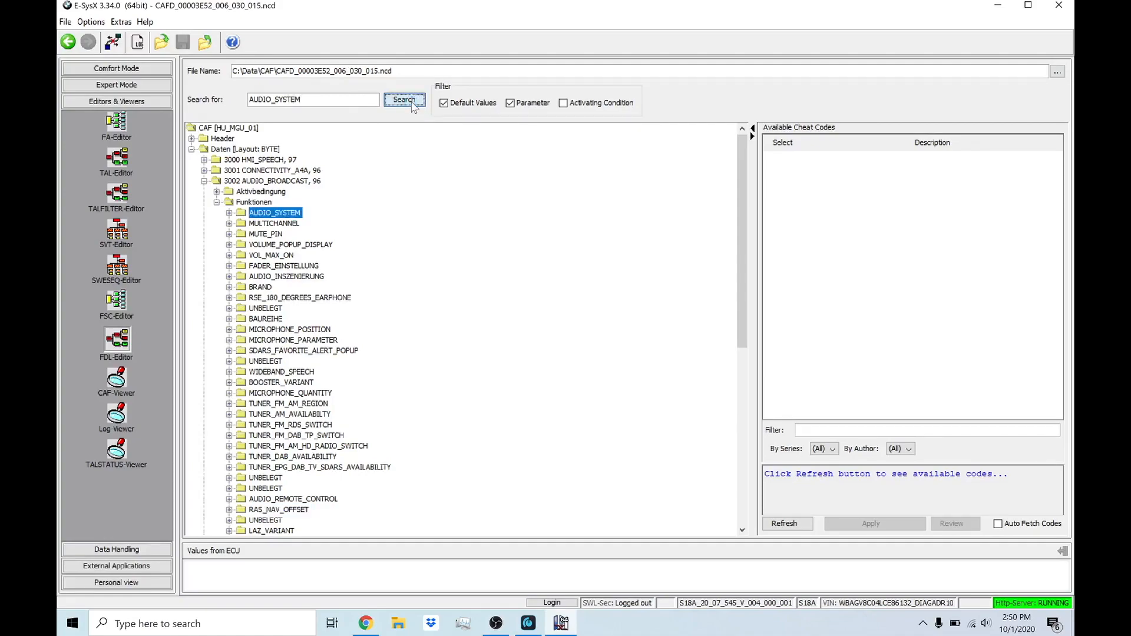
{"action": "left_click", "coordinate": [229, 213]}
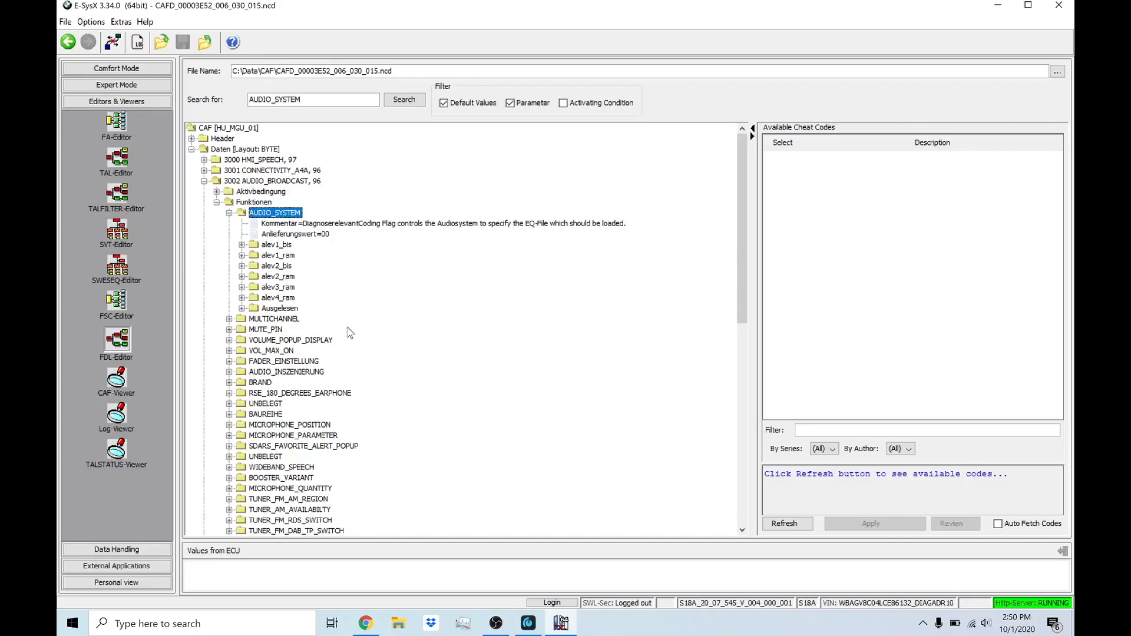
Step: Examine AUDIO_SYSTEM's read-out option and value under Ausgelesen, and compare them with the value defined for alev3_ram
{"action": "left_click", "coordinate": [241, 309]}
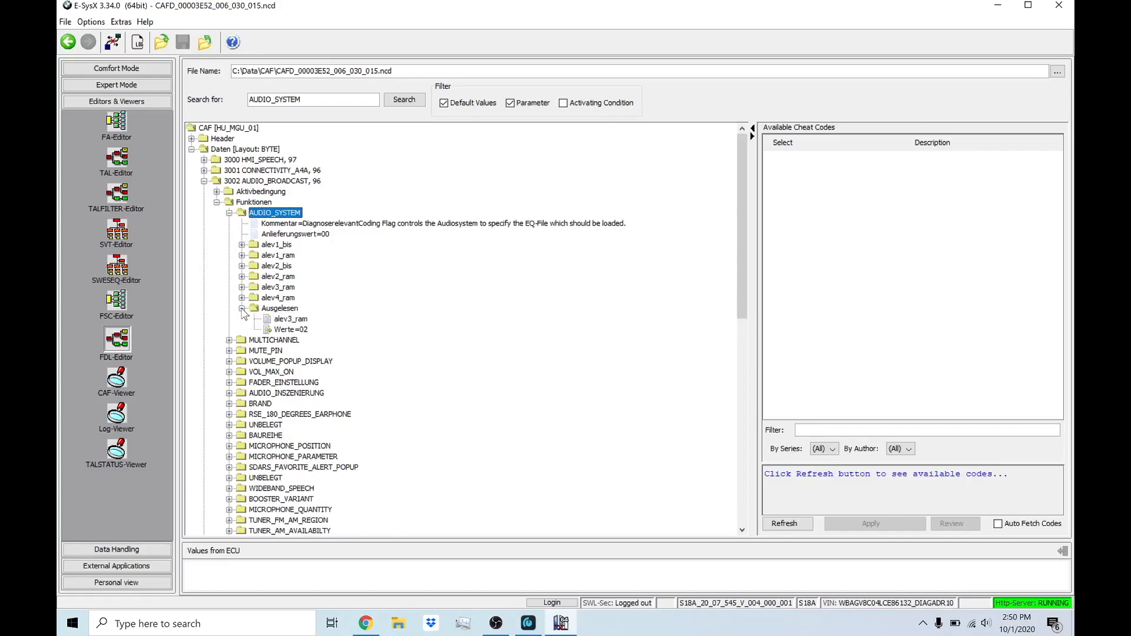
{"action": "left_click", "coordinate": [278, 308]}
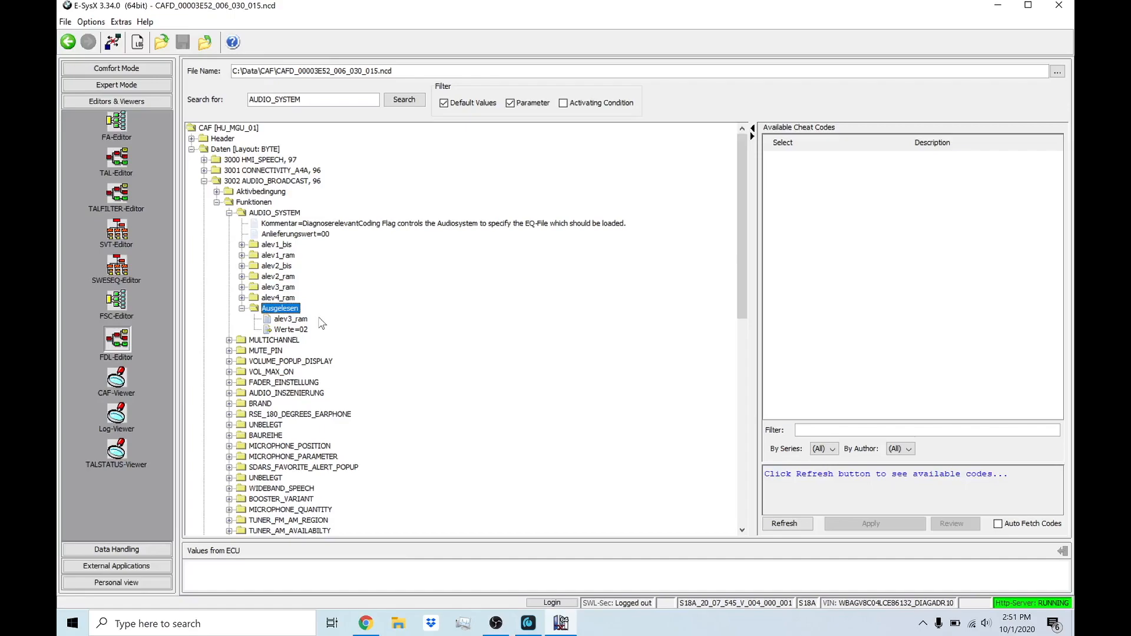
{"action": "left_click", "coordinate": [294, 321]}
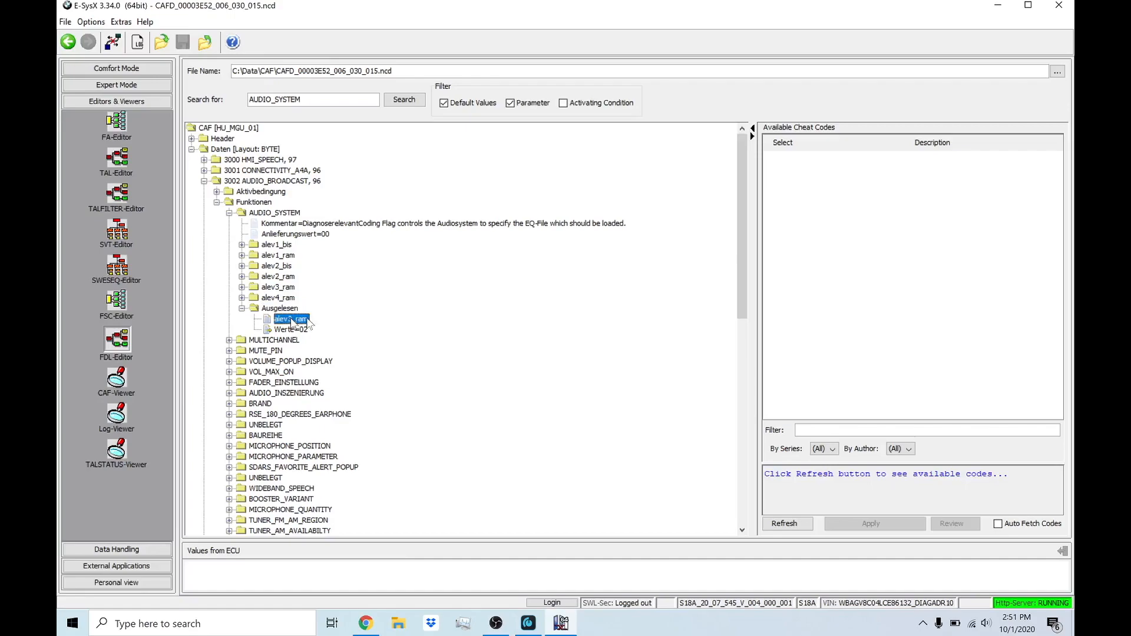
{"action": "left_click", "coordinate": [301, 331]}
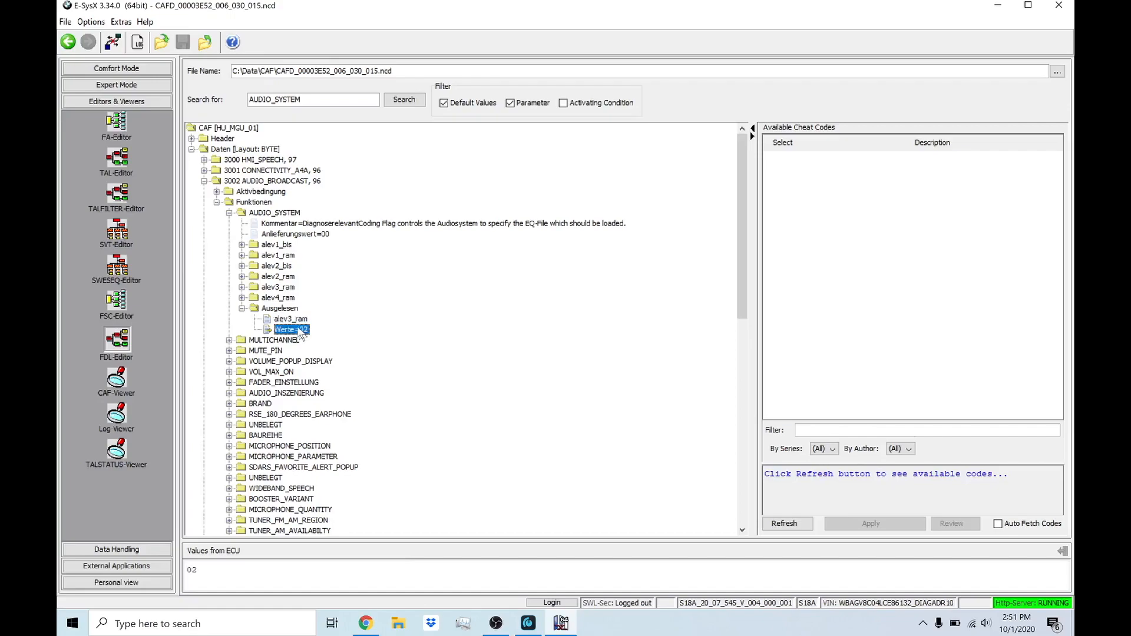
{"action": "left_click", "coordinate": [299, 319]}
{"action": "left_click", "coordinate": [301, 329]}
{"action": "left_click", "coordinate": [242, 288]}
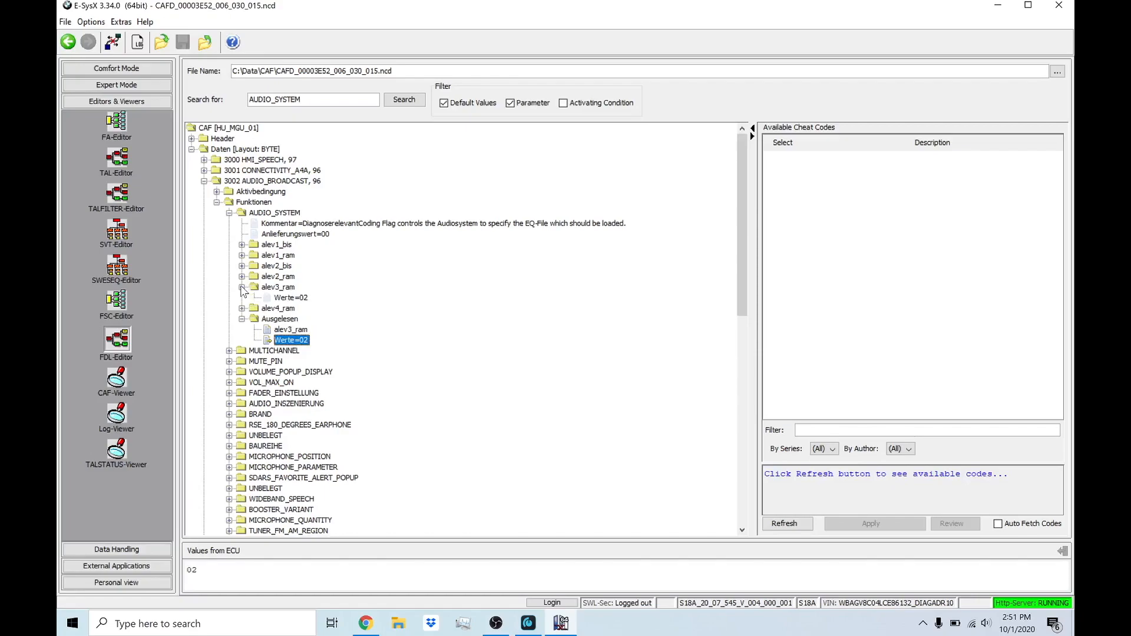
Step: Check the value defined for alev3_ram under AUDIO_SYSTEM and collapse that option
{"action": "left_click", "coordinate": [284, 288]}
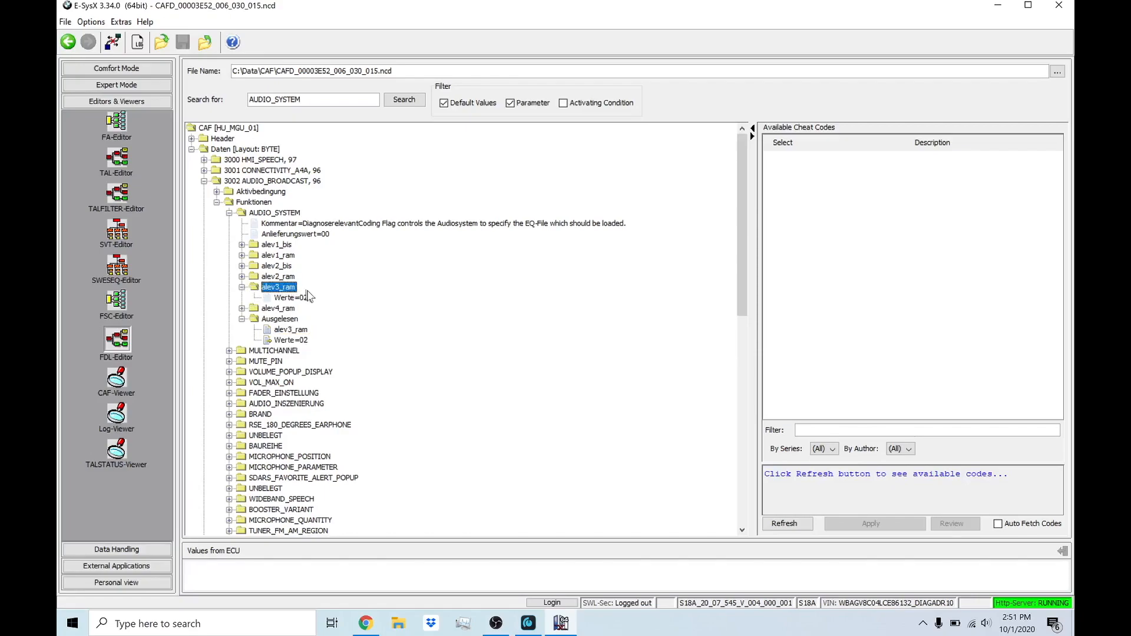
{"action": "left_click", "coordinate": [293, 299]}
{"action": "left_click", "coordinate": [242, 288]}
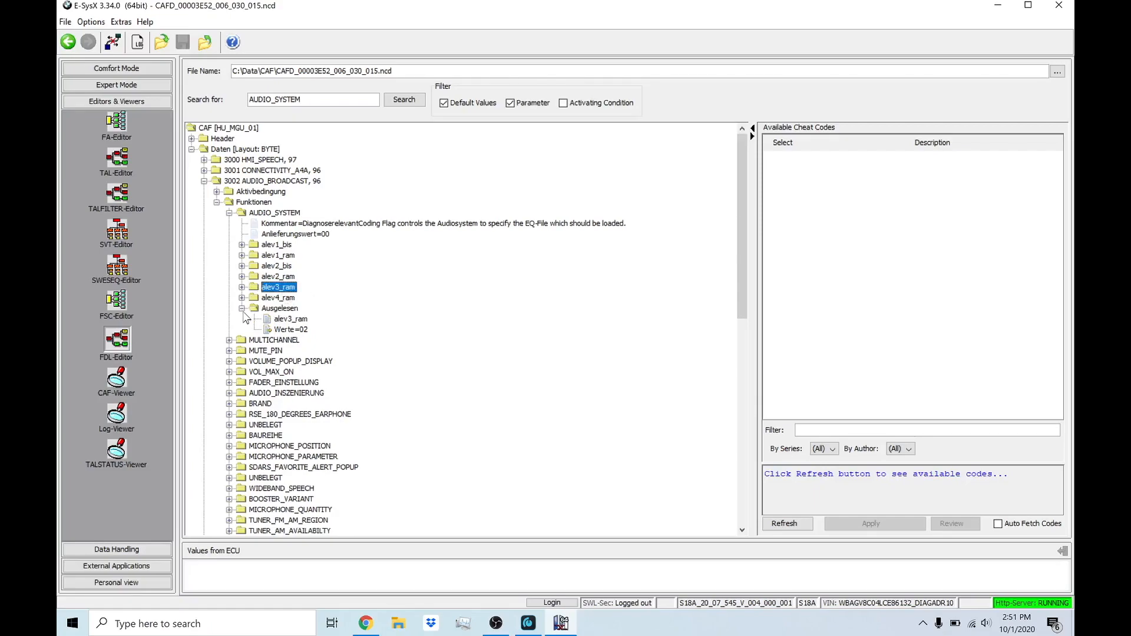
Step: Change AUDIO_SYSTEM's read-out option under Ausgelesen to alev4_ram
{"action": "left_click", "coordinate": [290, 321]}
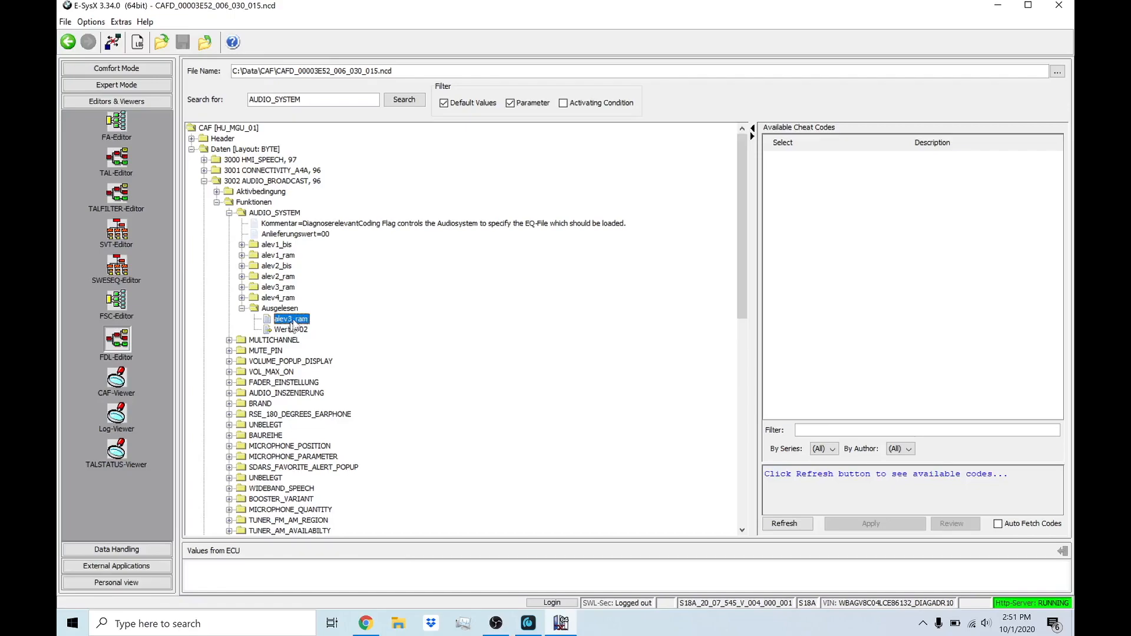
{"action": "right_click", "coordinate": [299, 323]}
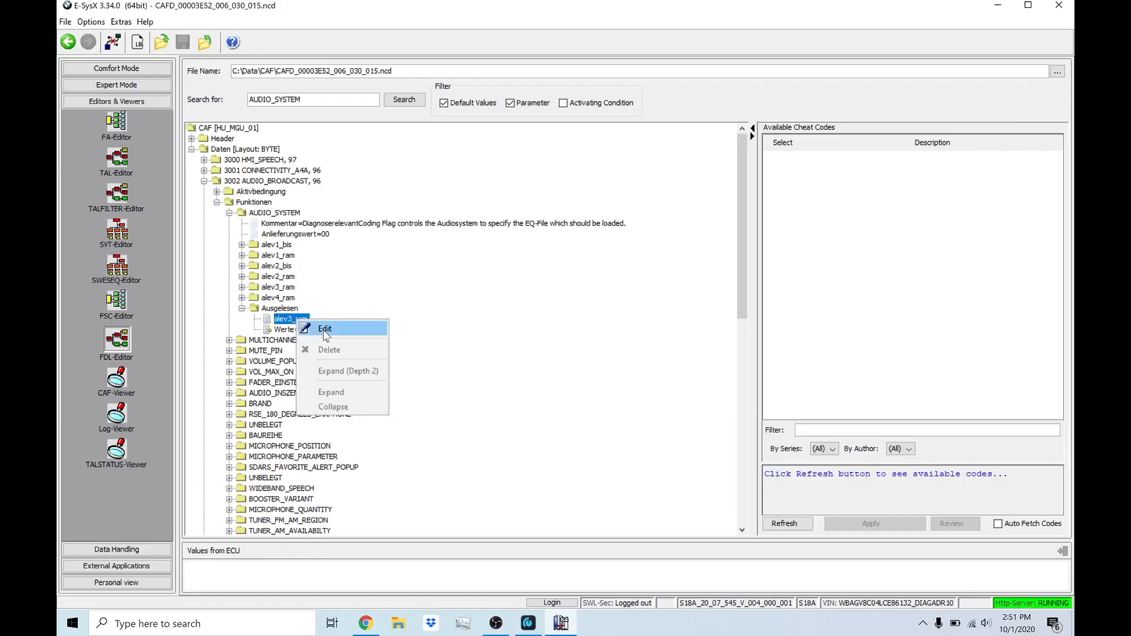
{"action": "left_click", "coordinate": [321, 329]}
{"action": "left_click", "coordinate": [313, 319]}
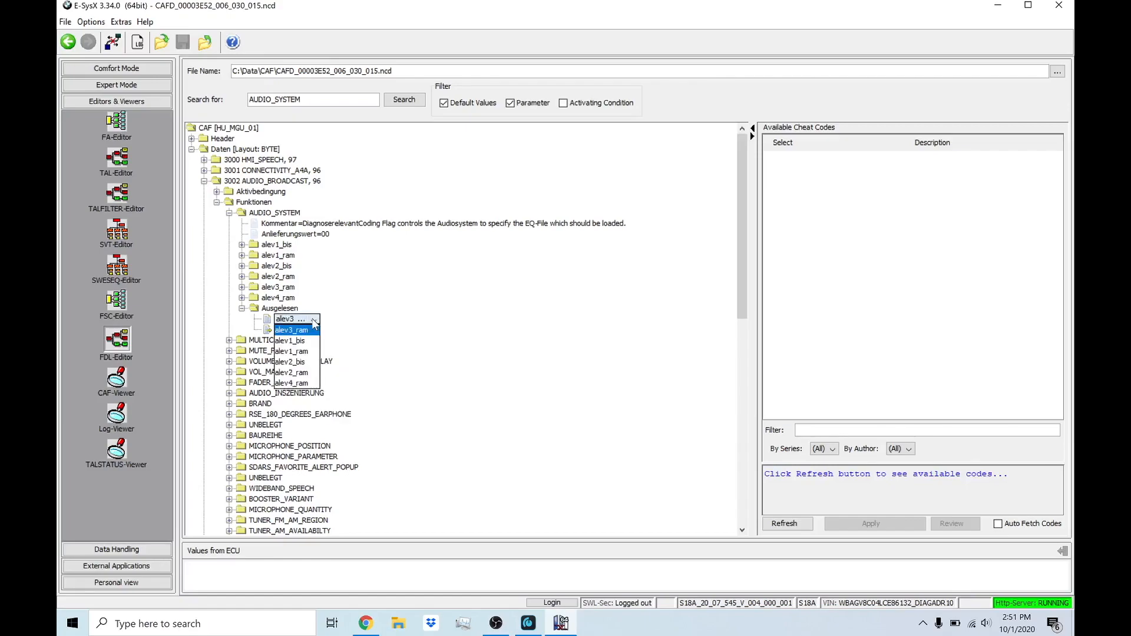
{"action": "left_click", "coordinate": [294, 384]}
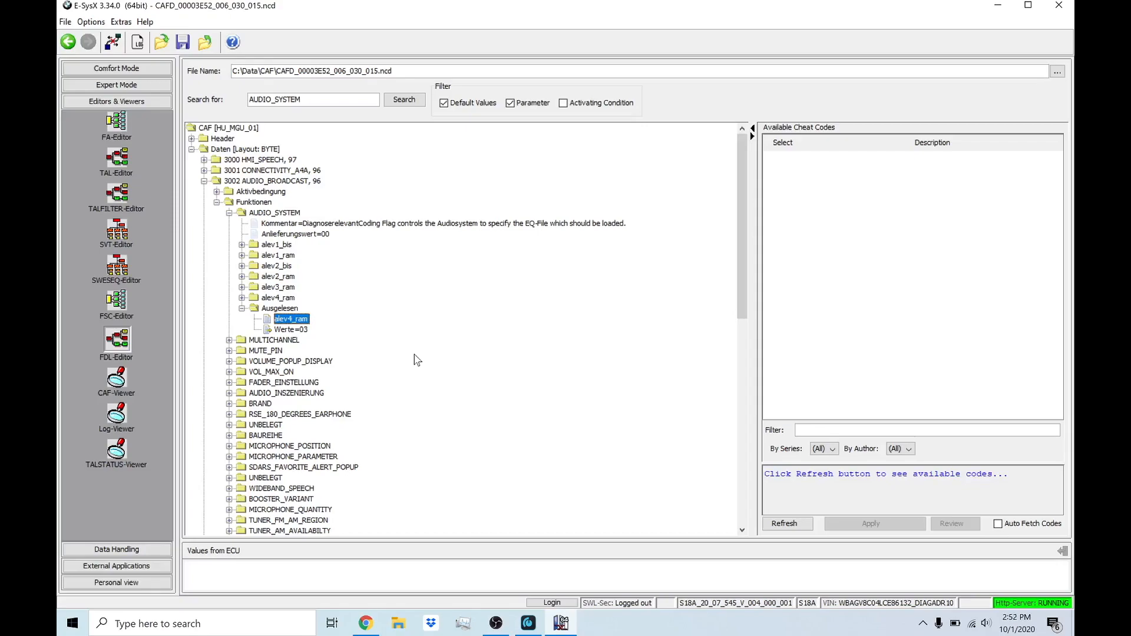
Step: Save the edited CAFD_00003E52_006_030_015.ncd file and return to Coding to code its NCD to HU_MGU
{"action": "left_click", "coordinate": [183, 43]}
{"action": "left_click", "coordinate": [68, 43]}
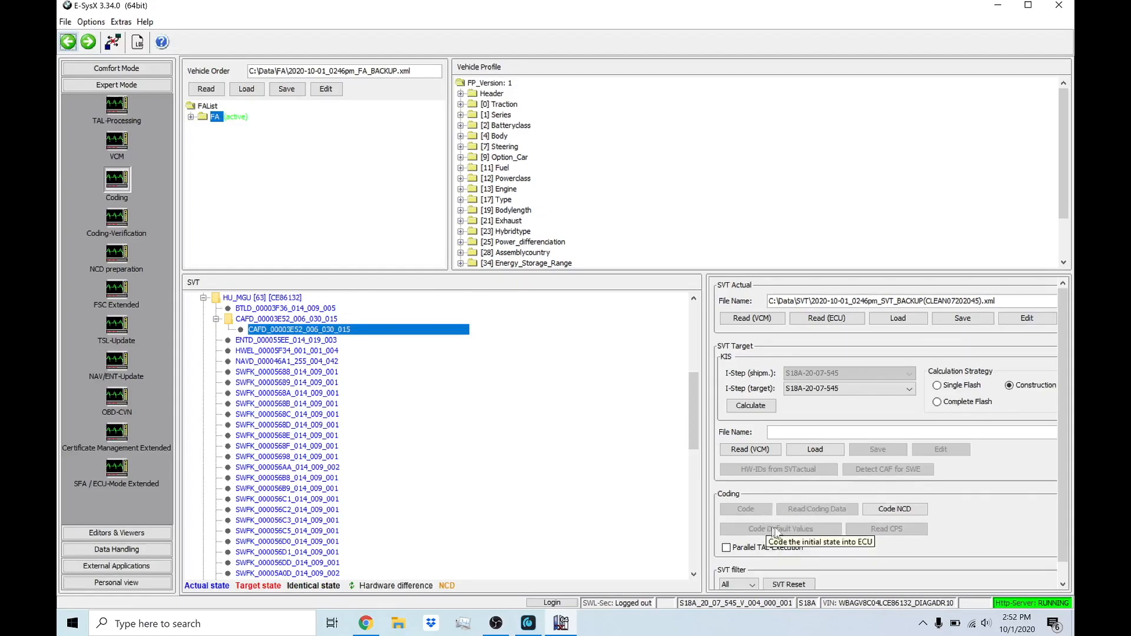
{"action": "left_click", "coordinate": [901, 511]}
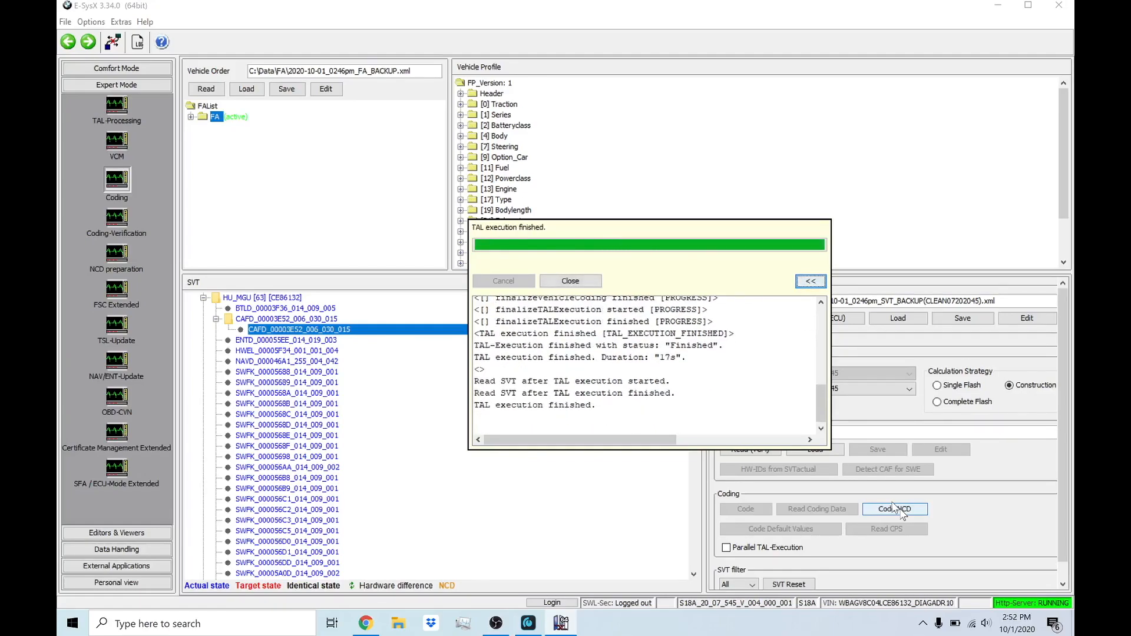
Step: Review the TAL execution log from start to end, and close it and the NCD coding report
{"action": "scroll", "coordinate": [689, 365], "scroll_direction": "up", "scroll_amount": 10}
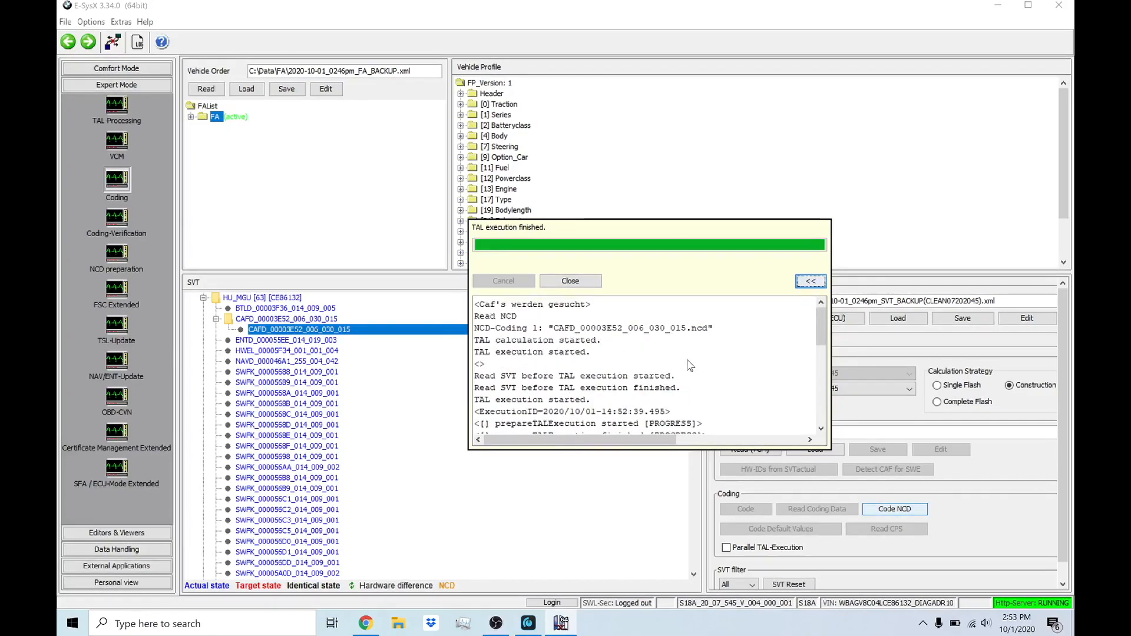
{"action": "scroll", "coordinate": [689, 365], "scroll_direction": "down", "scroll_amount": 4}
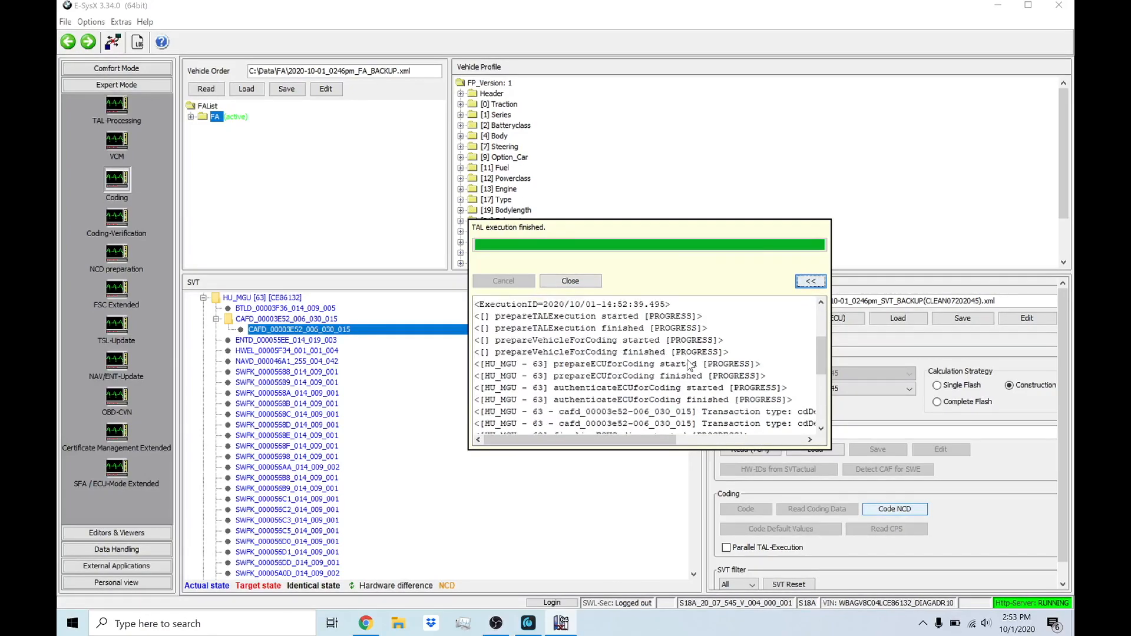
{"action": "scroll", "coordinate": [690, 365], "scroll_direction": "down", "scroll_amount": 4}
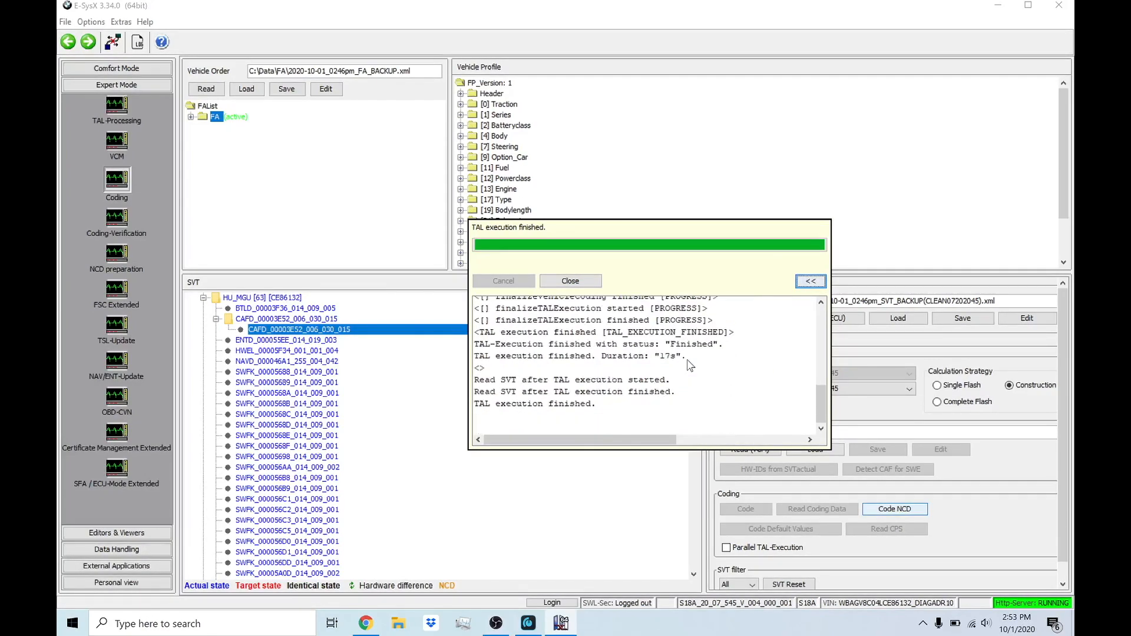
{"action": "left_click", "coordinate": [570, 281]}
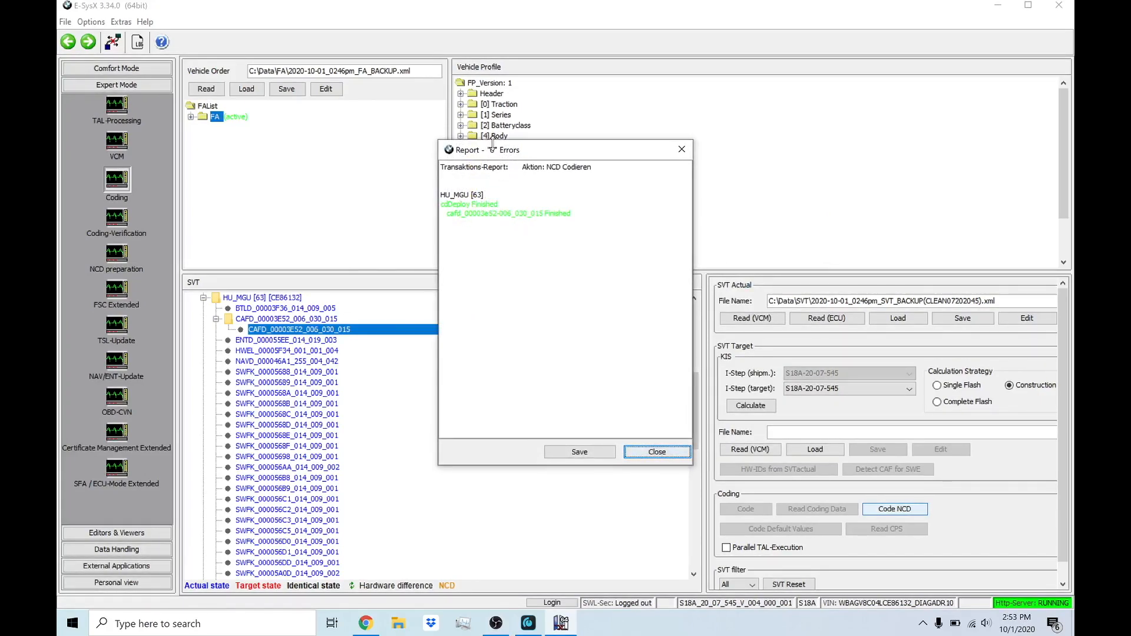
{"action": "left_click", "coordinate": [657, 453]}
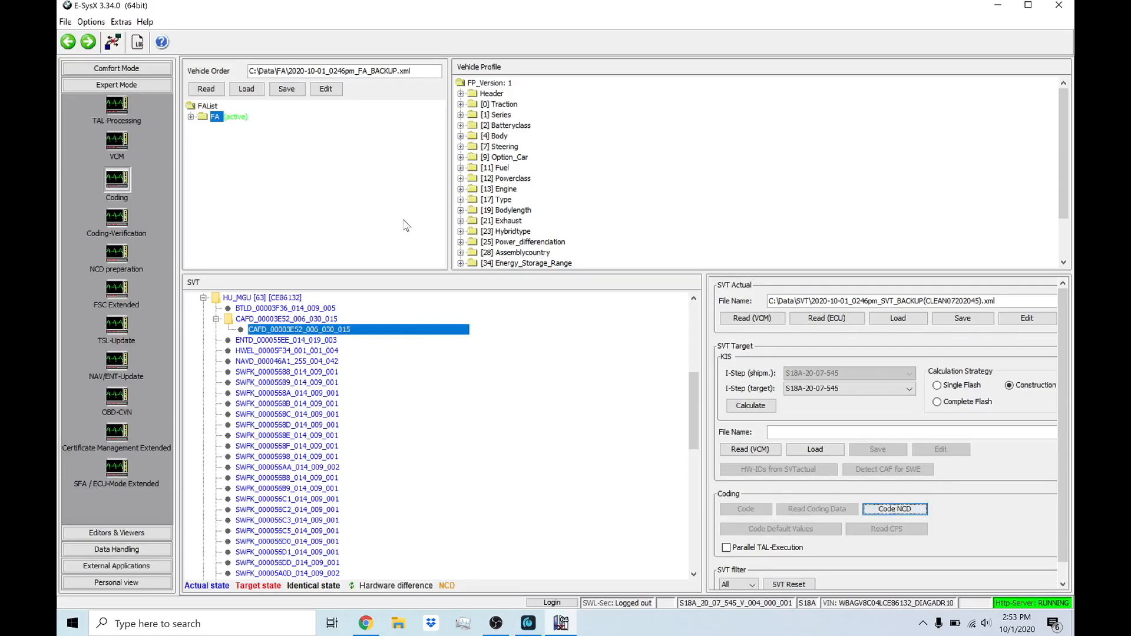
Step: Disconnect from the vehicle
{"action": "left_click", "coordinate": [116, 45]}
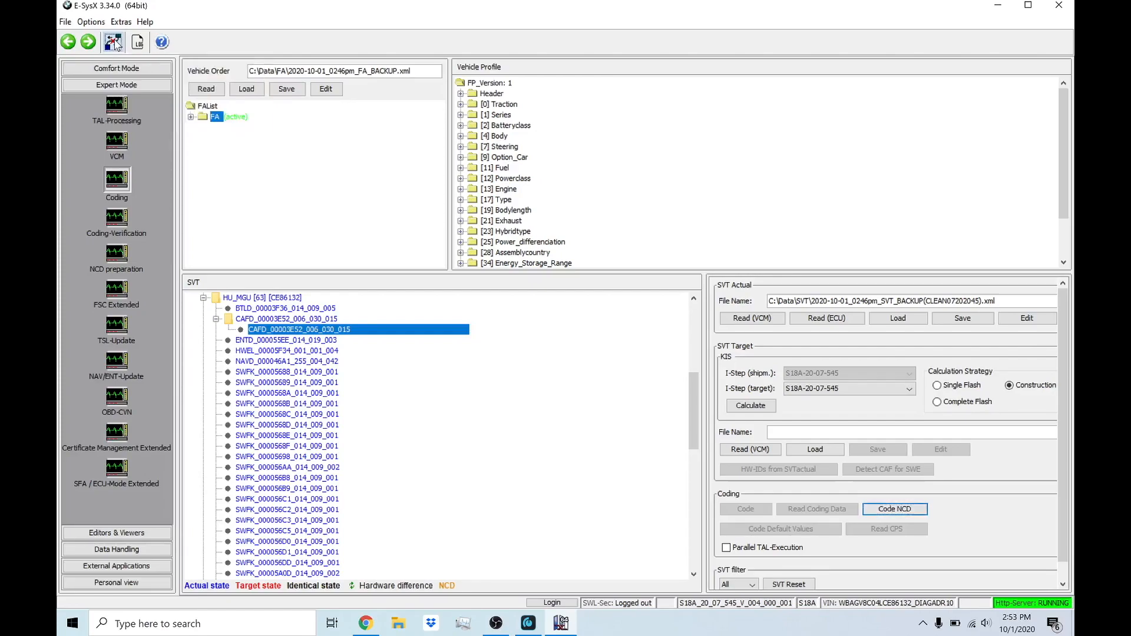
{"action": "left_click", "coordinate": [538, 325]}
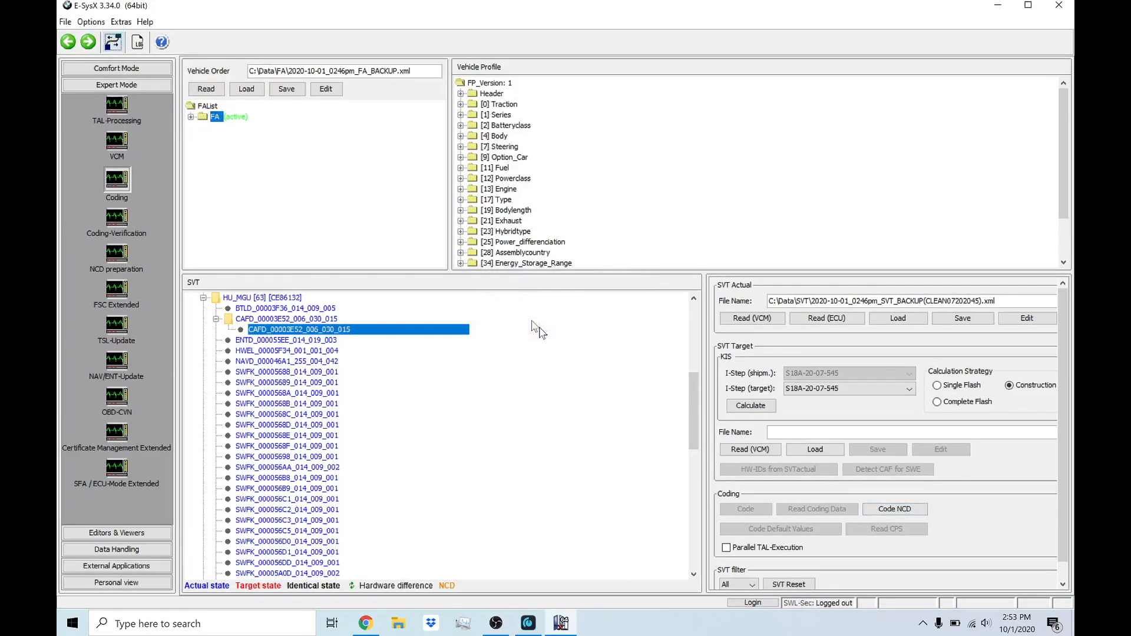